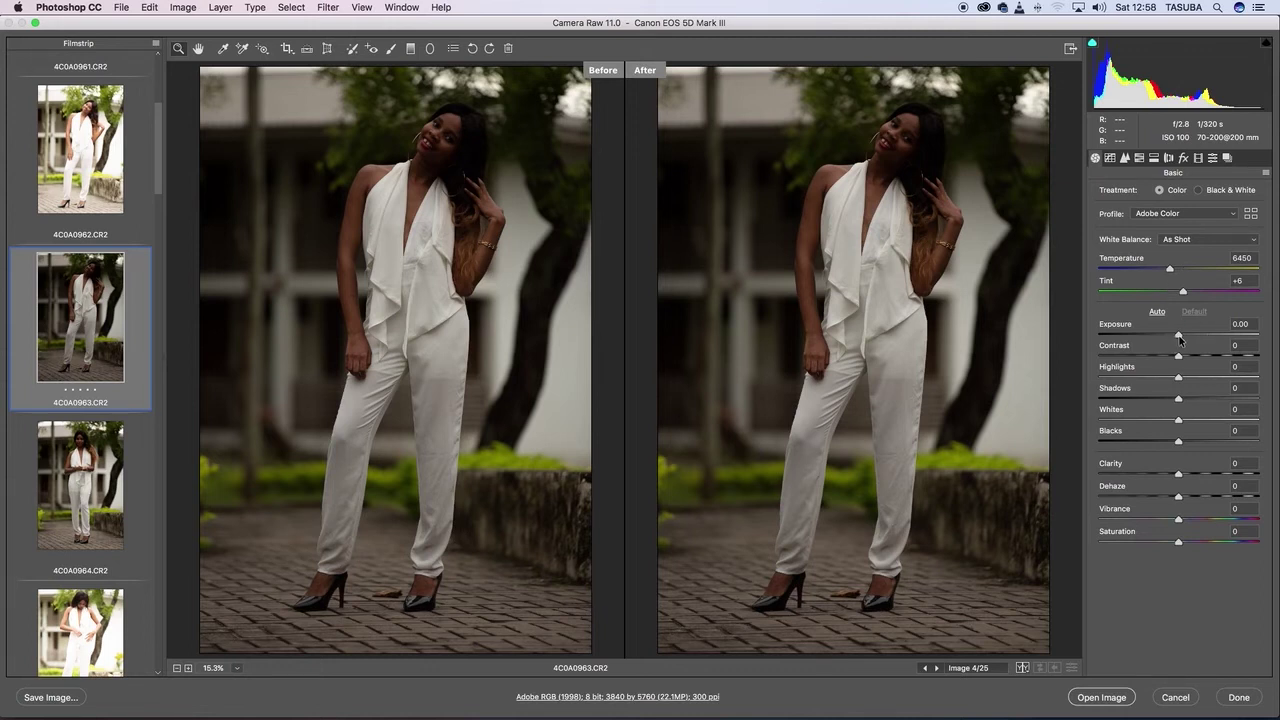
# Set Shadows to +45, Highlights to -32 and Whites to +23 for photo 4C0A0963.CR2.
pyautogui.click(1181, 401)
pyautogui.moveTo(1181, 401); pyautogui.dragTo(1214, 403)
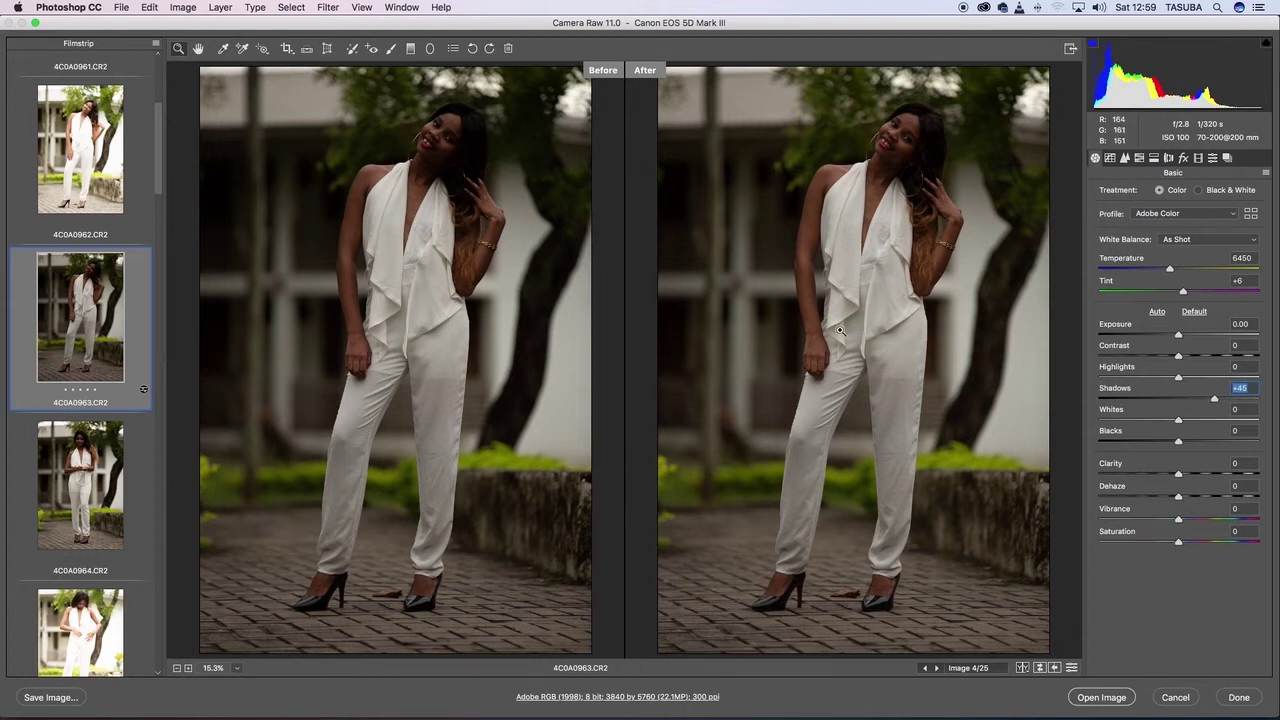
pyautogui.moveTo(1178, 378)
pyautogui.mouseDown()
pyautogui.moveTo(1141, 381)
pyautogui.moveTo(1153, 380)
pyautogui.mouseUp()
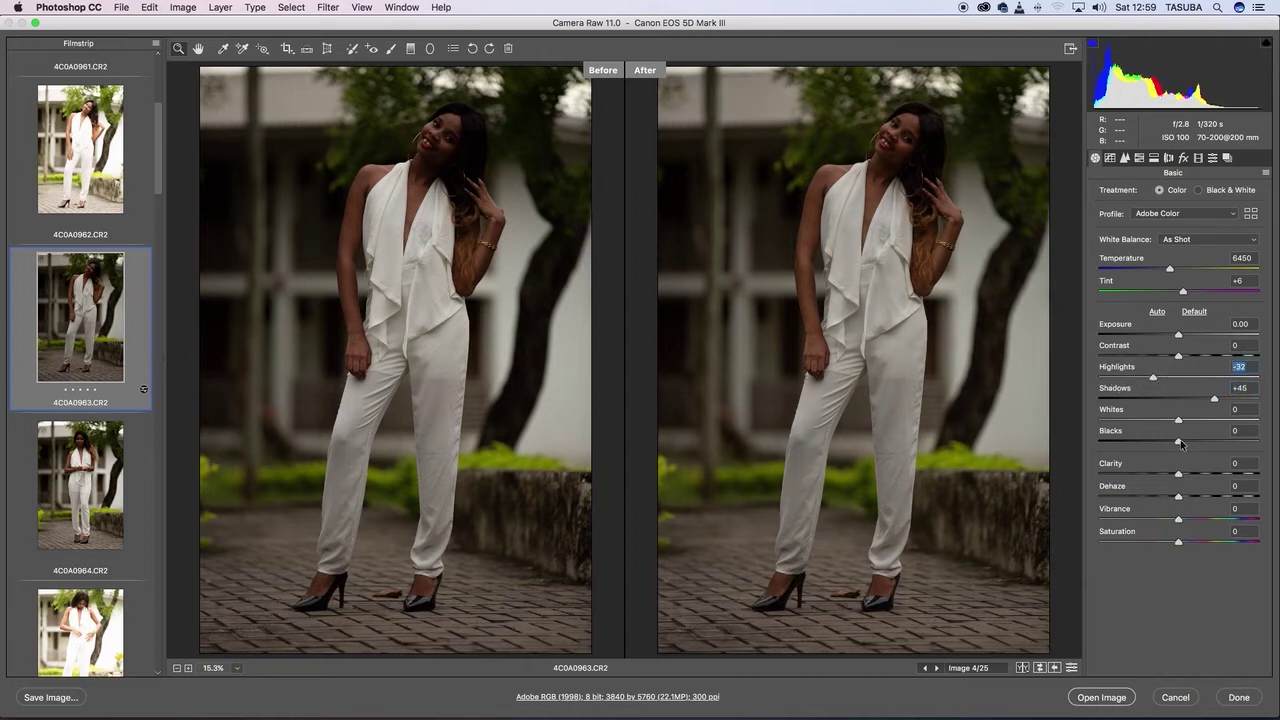
pyautogui.moveTo(1181, 422)
pyautogui.mouseDown()
pyautogui.moveTo(1205, 421)
pyautogui.moveTo(1172, 421)
pyautogui.moveTo(1190, 423)
pyautogui.mouseUp()
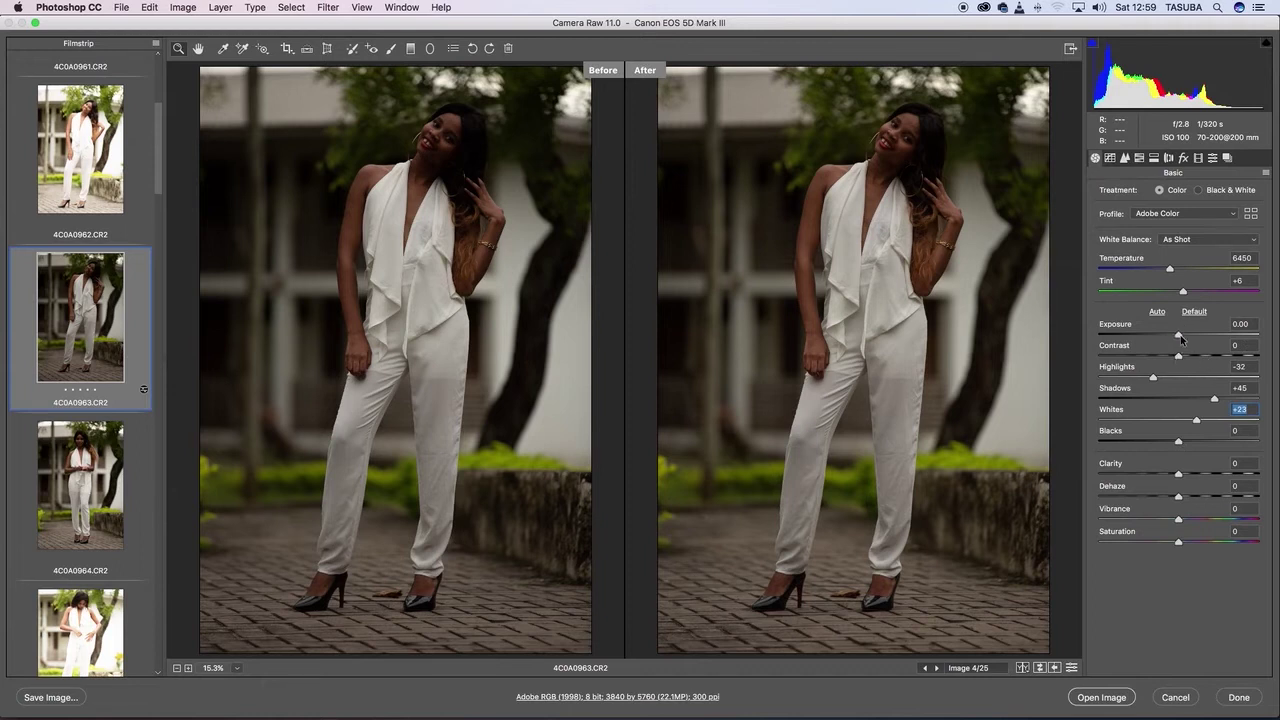
# Raise the photo's Exposure to +1.15 and its Vibrance to +20.
pyautogui.moveTo(1180, 338); pyautogui.dragTo(1197, 338)
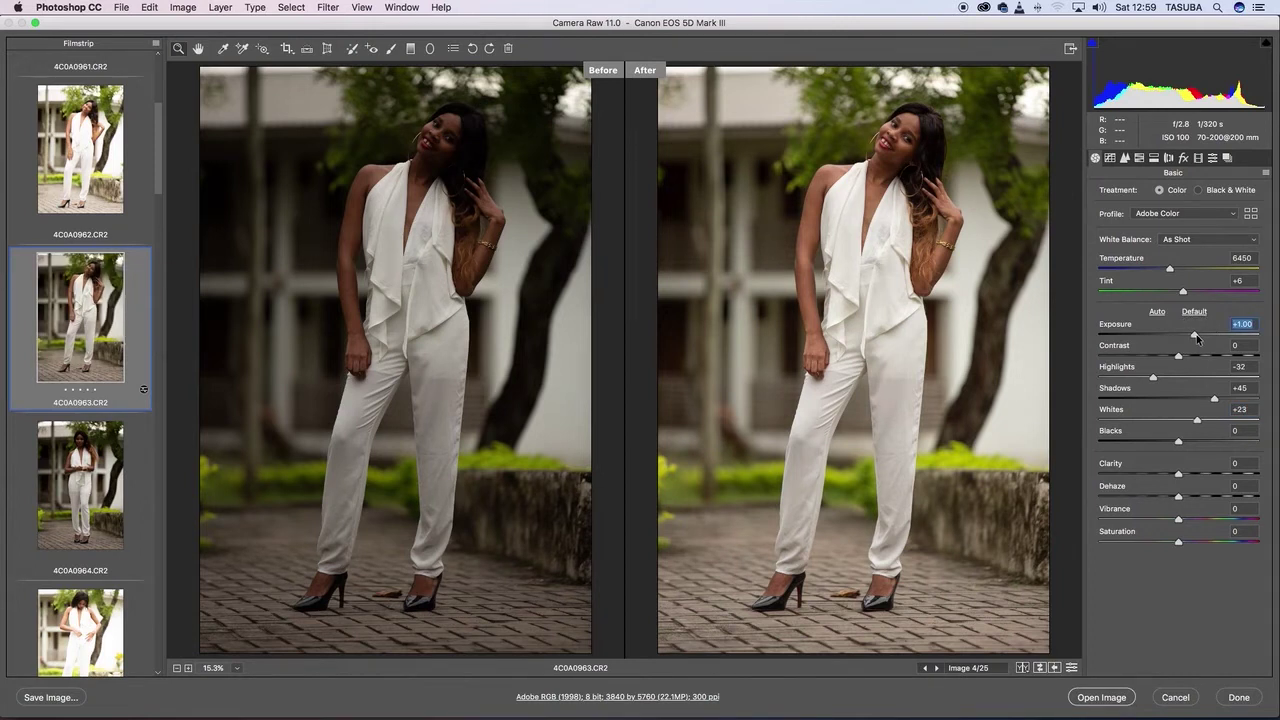
pyautogui.moveTo(1197, 338); pyautogui.dragTo(1198, 339)
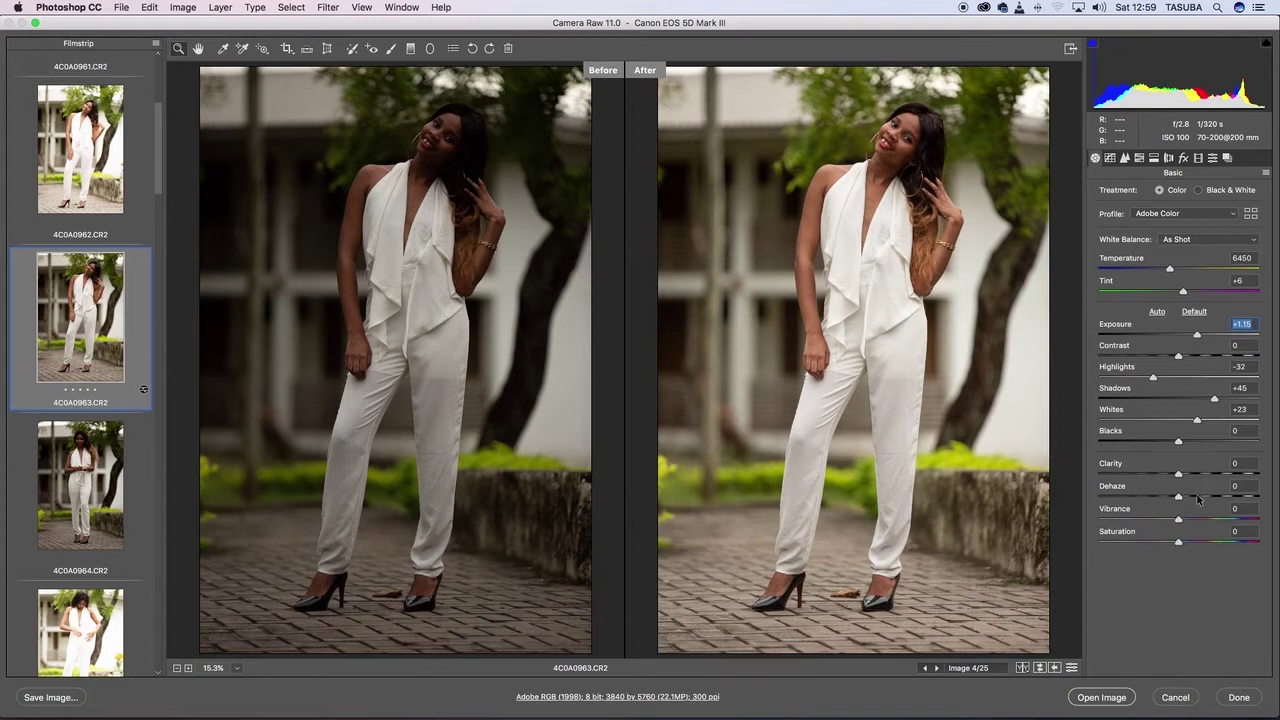
pyautogui.moveTo(1179, 519); pyautogui.dragTo(1193, 520)
# Try the Highlights at -38 and +100 to compare the effect, and settle on -52.
pyautogui.moveTo(1153, 380); pyautogui.dragTo(1150, 382)
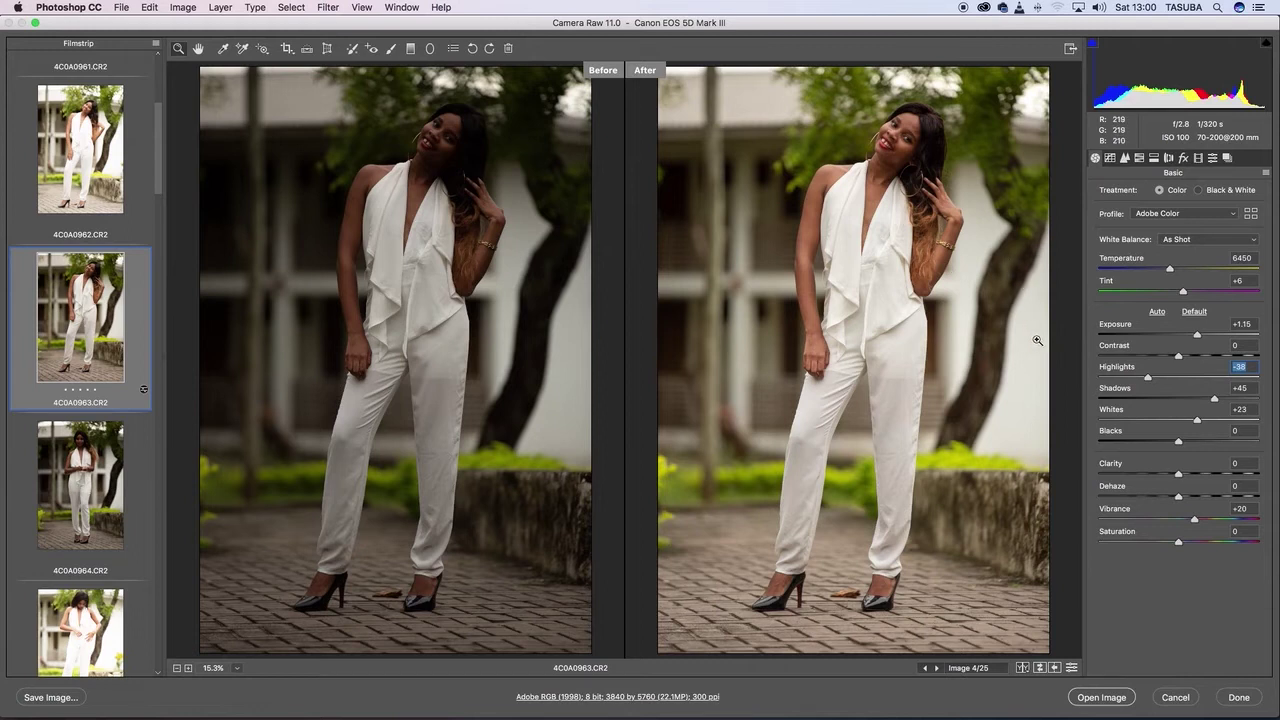
pyautogui.moveTo(1148, 378); pyautogui.dragTo(1267, 386)
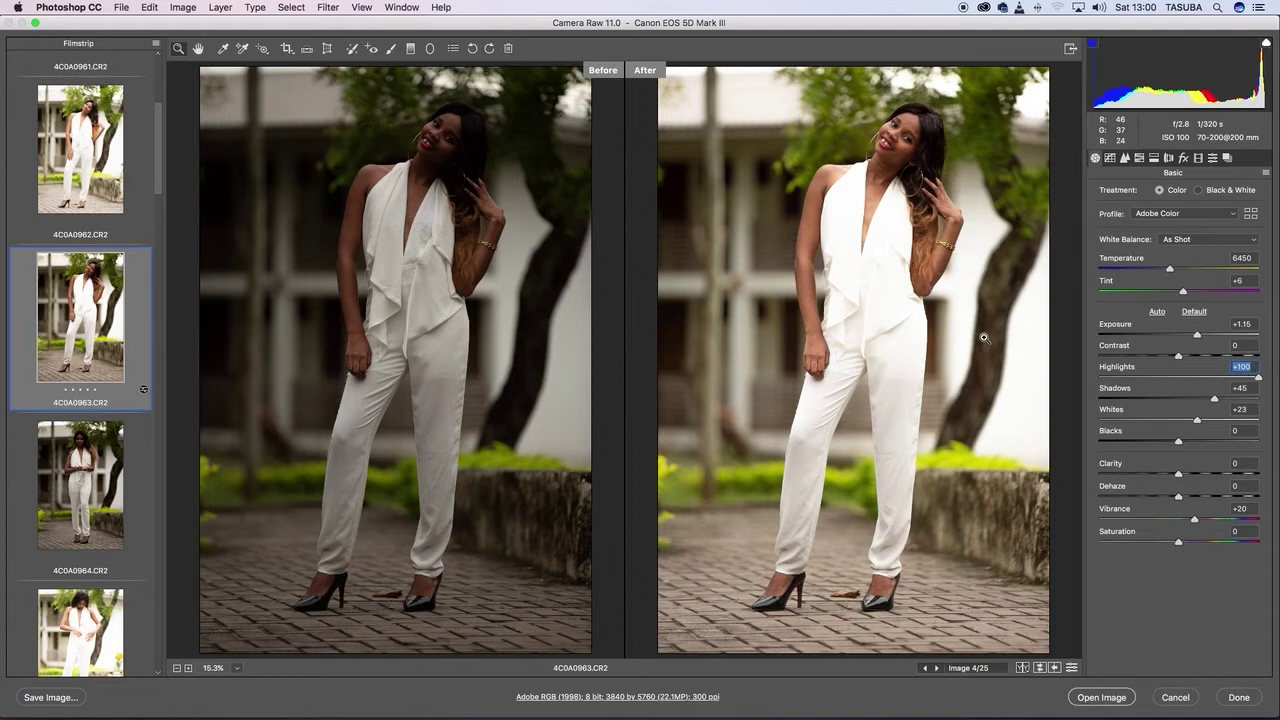
pyautogui.click(1256, 378)
pyautogui.moveTo(1253, 378); pyautogui.dragTo(1137, 378)
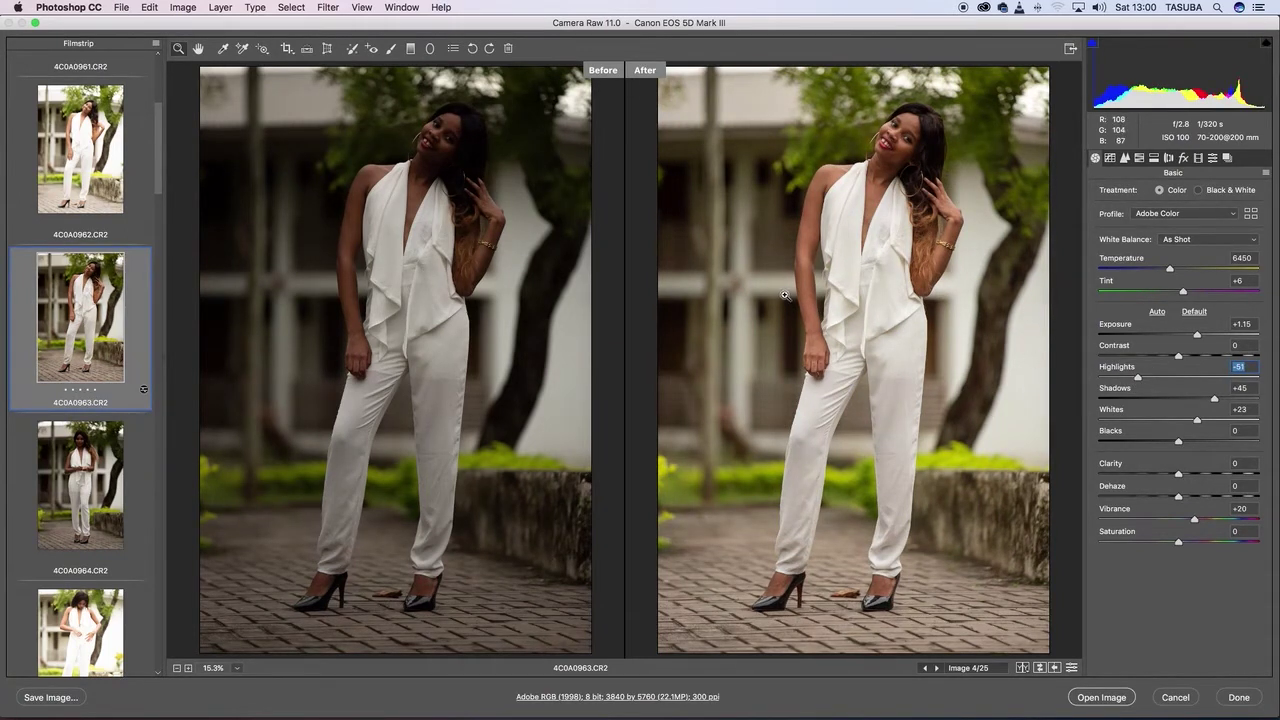
pyautogui.click(1138, 378)
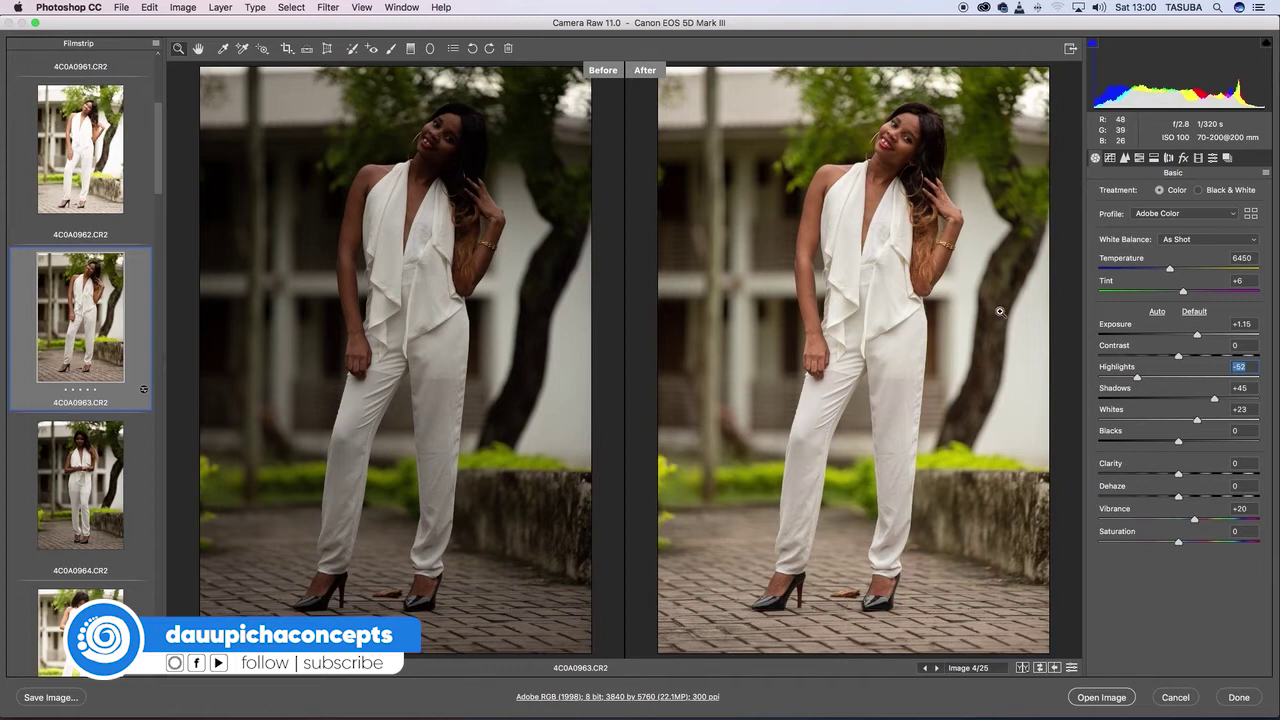
# Try the Shadows at -31 to compare the effect, and settle on +57.
pyautogui.moveTo(1216, 399); pyautogui.dragTo(1155, 399)
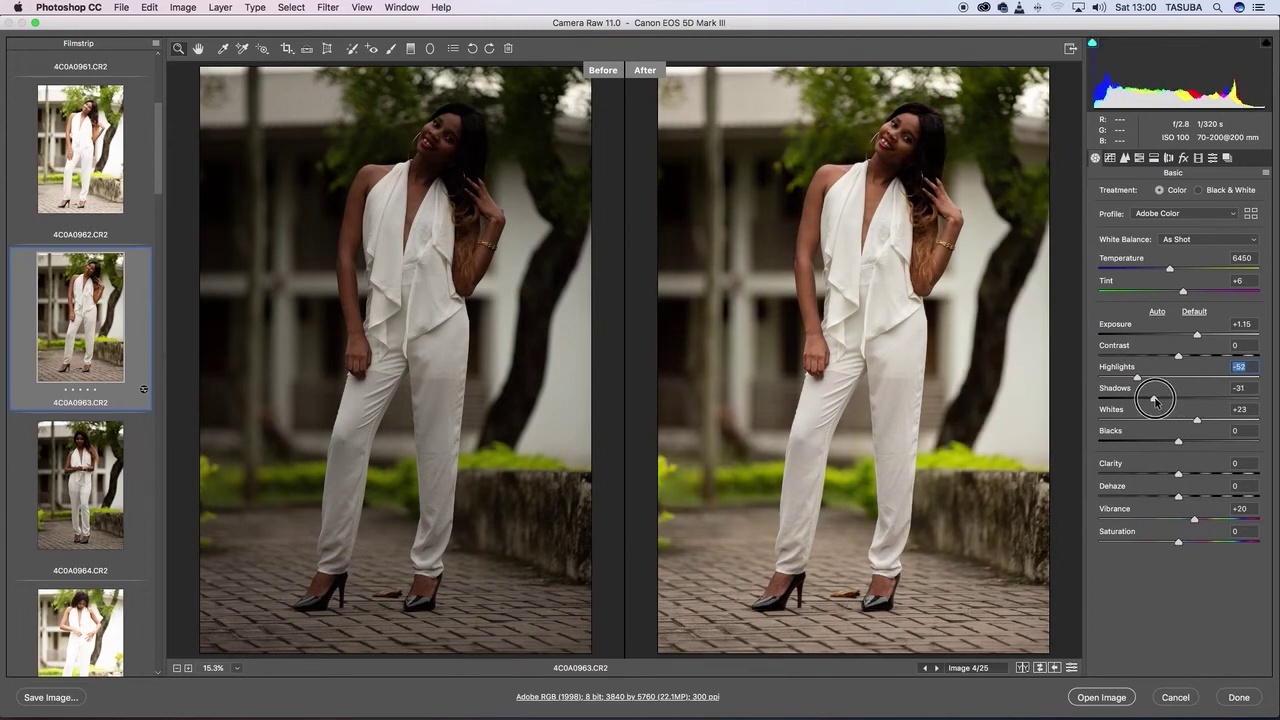
pyautogui.moveTo(1155, 399); pyautogui.dragTo(1153, 399)
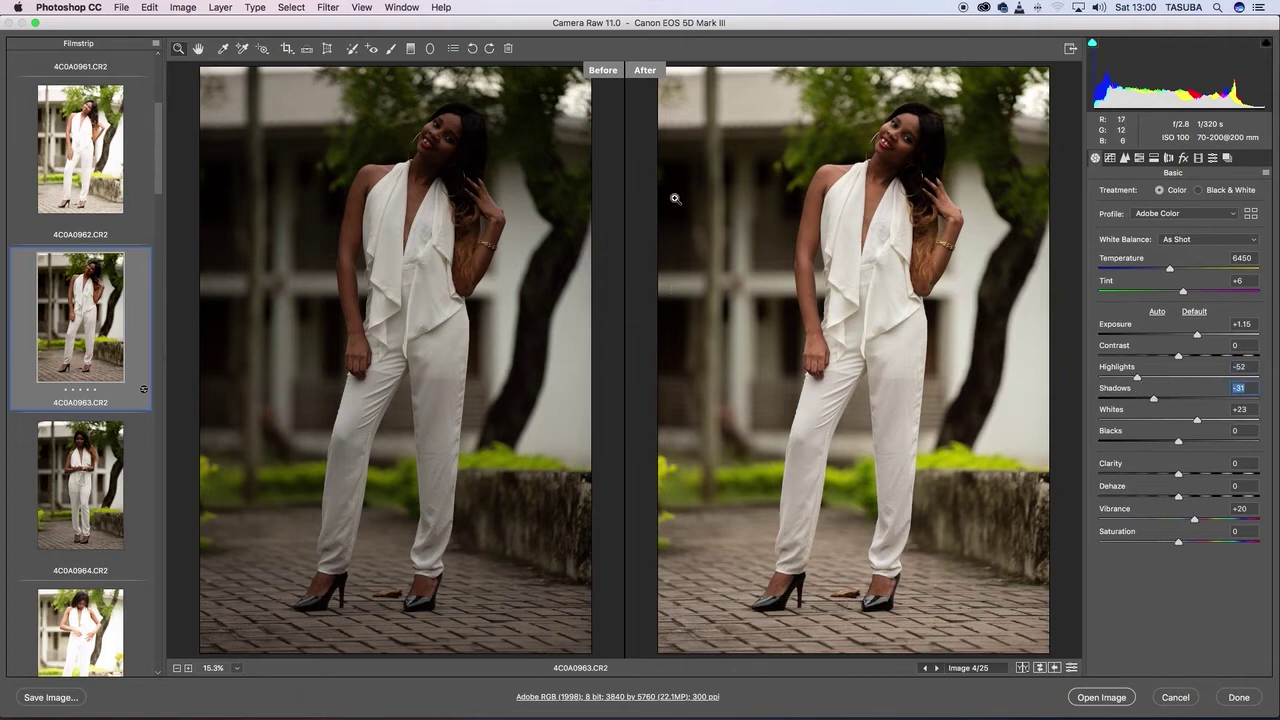
pyautogui.moveTo(1155, 399); pyautogui.dragTo(1224, 400)
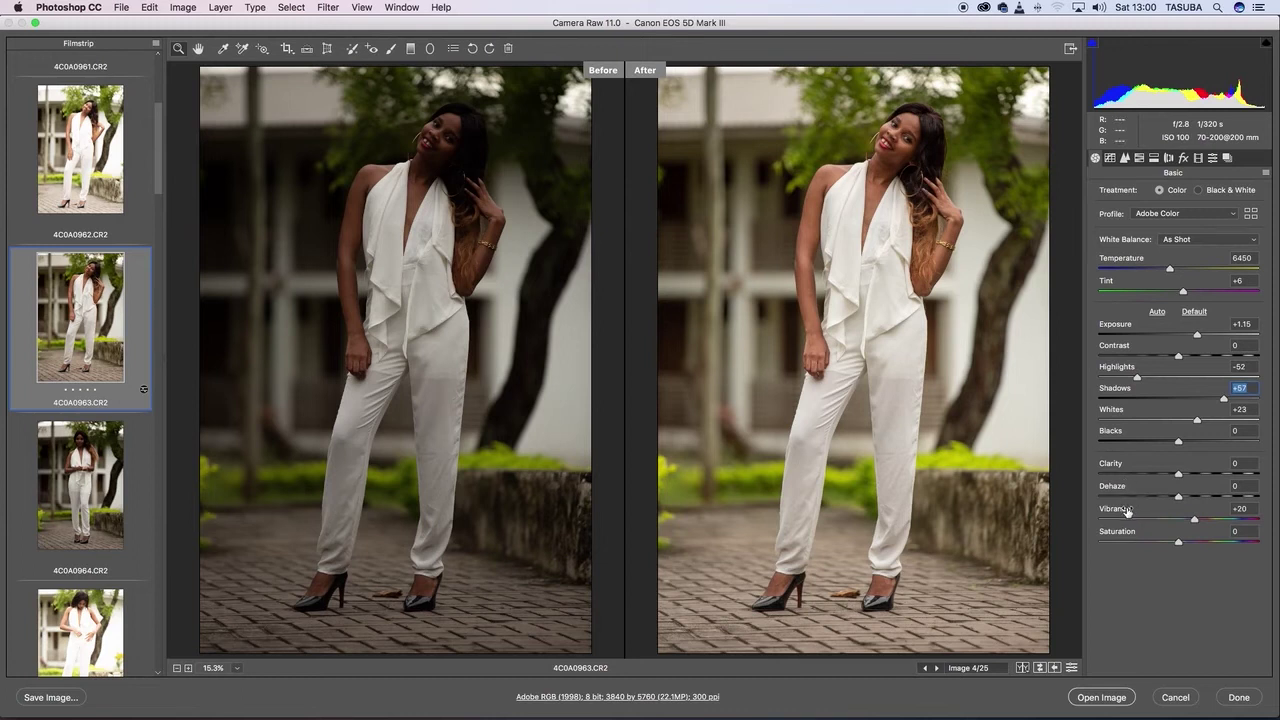
# Shift the HSL hue of Greens to +51 and push the hue of Yellows past +29 toward green.
pyautogui.click(1139, 157)
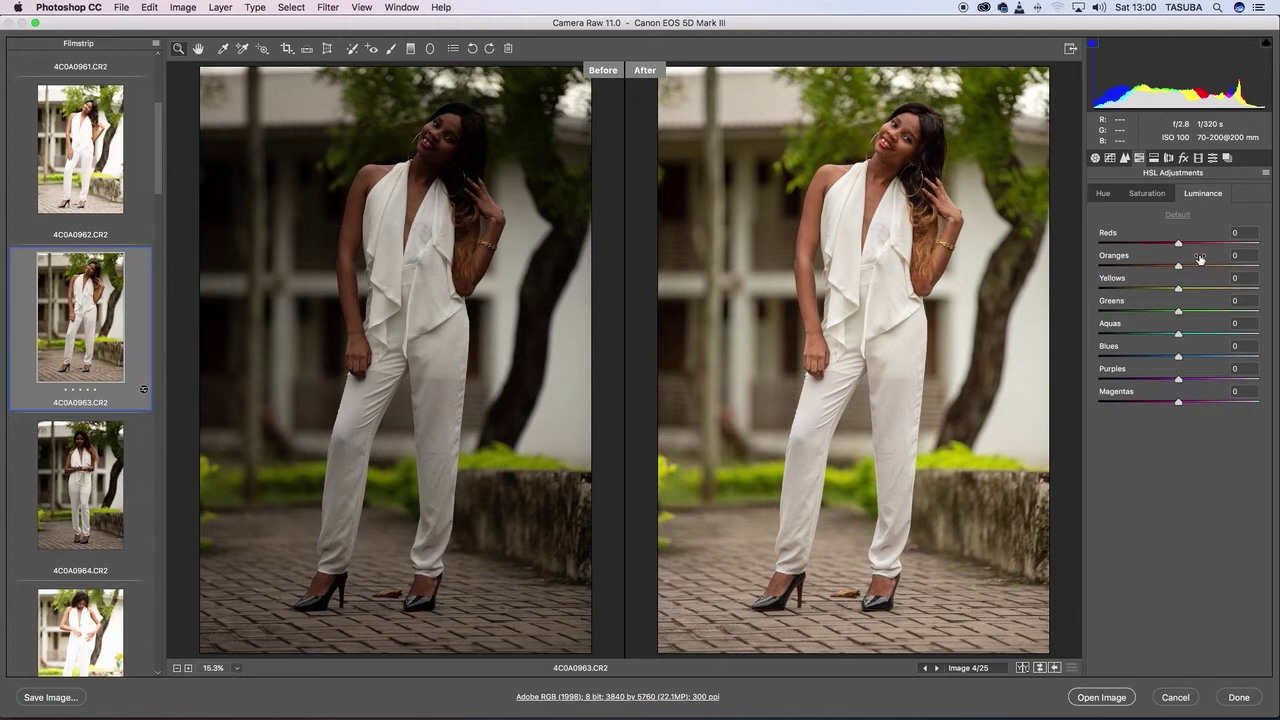
pyautogui.click(1104, 194)
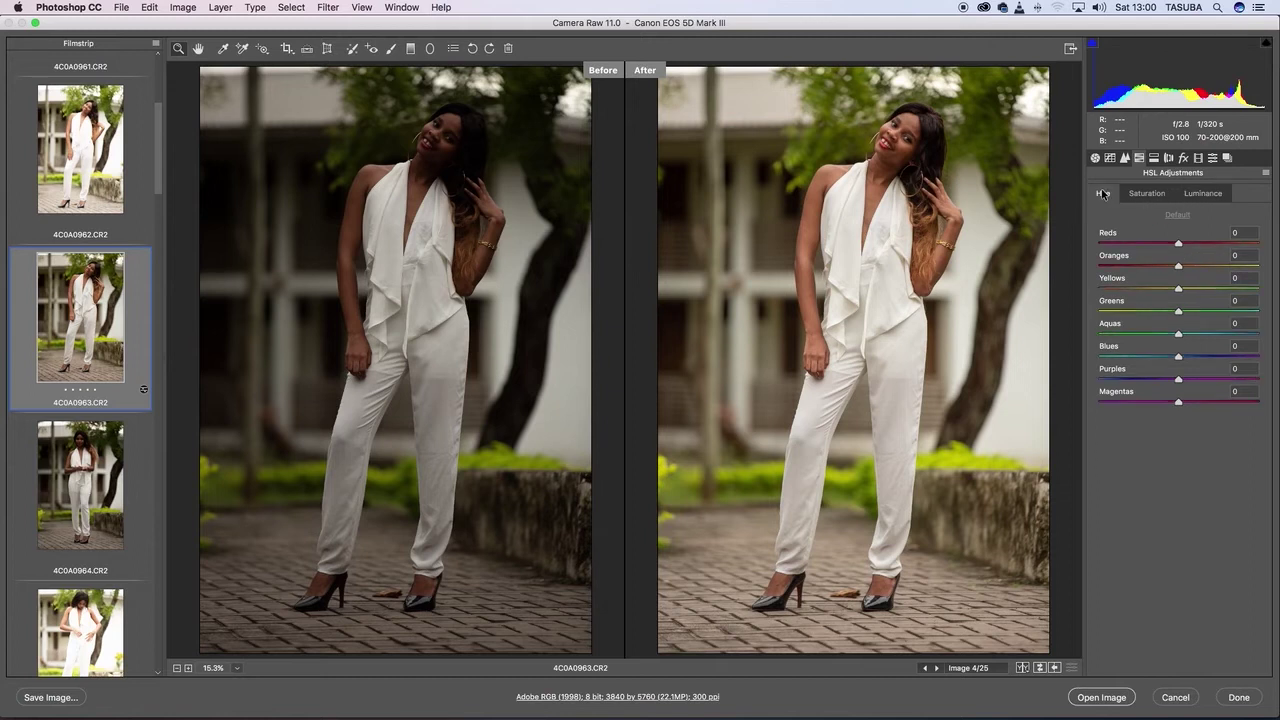
pyautogui.click(1180, 313)
pyautogui.click(1179, 314)
pyautogui.moveTo(1179, 314); pyautogui.dragTo(1191, 289)
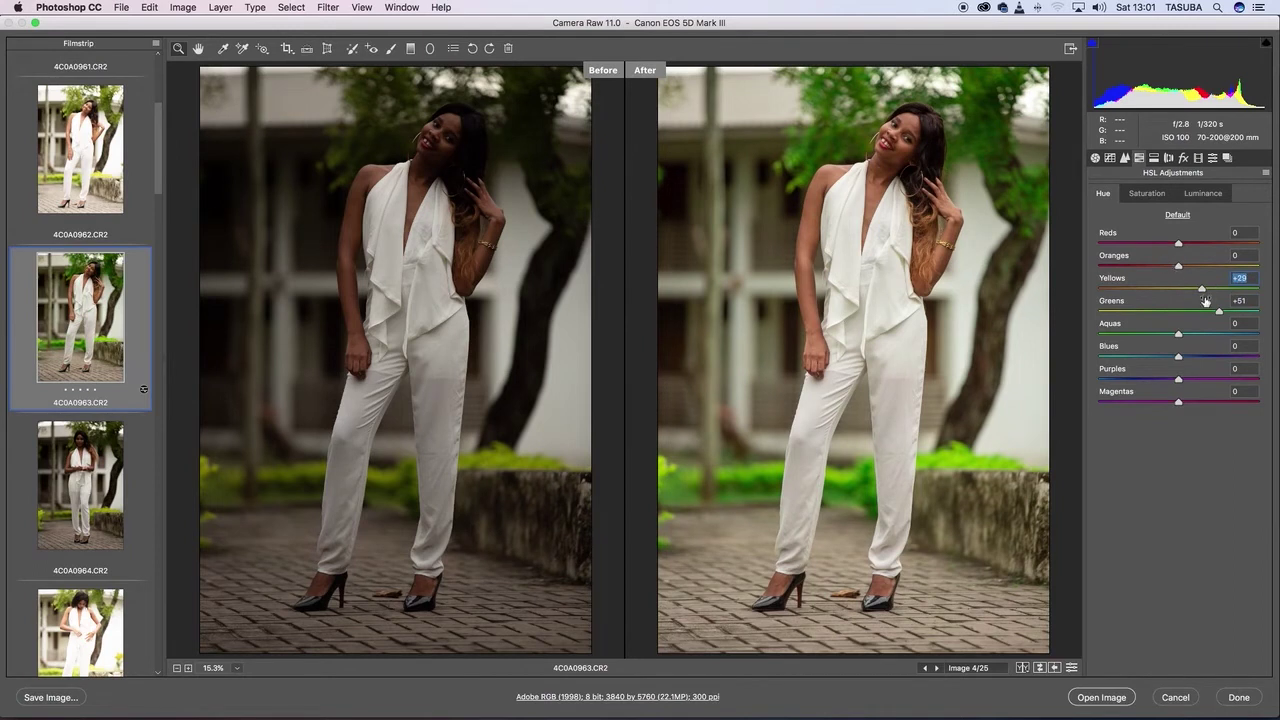
pyautogui.moveTo(1203, 290); pyautogui.dragTo(1212, 290)
# Lower the HSL saturation of Yellows to -44 and moderately reduce the saturation of Greens.
pyautogui.click(1148, 195)
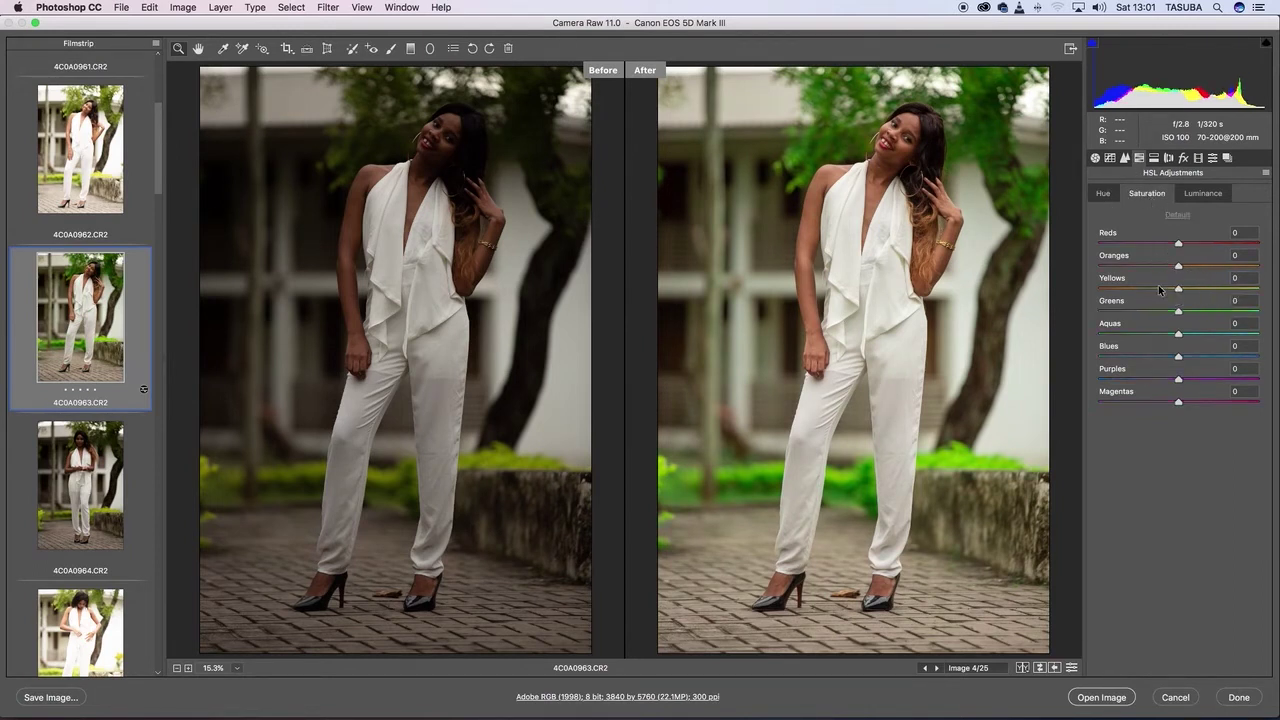
pyautogui.click(1143, 289)
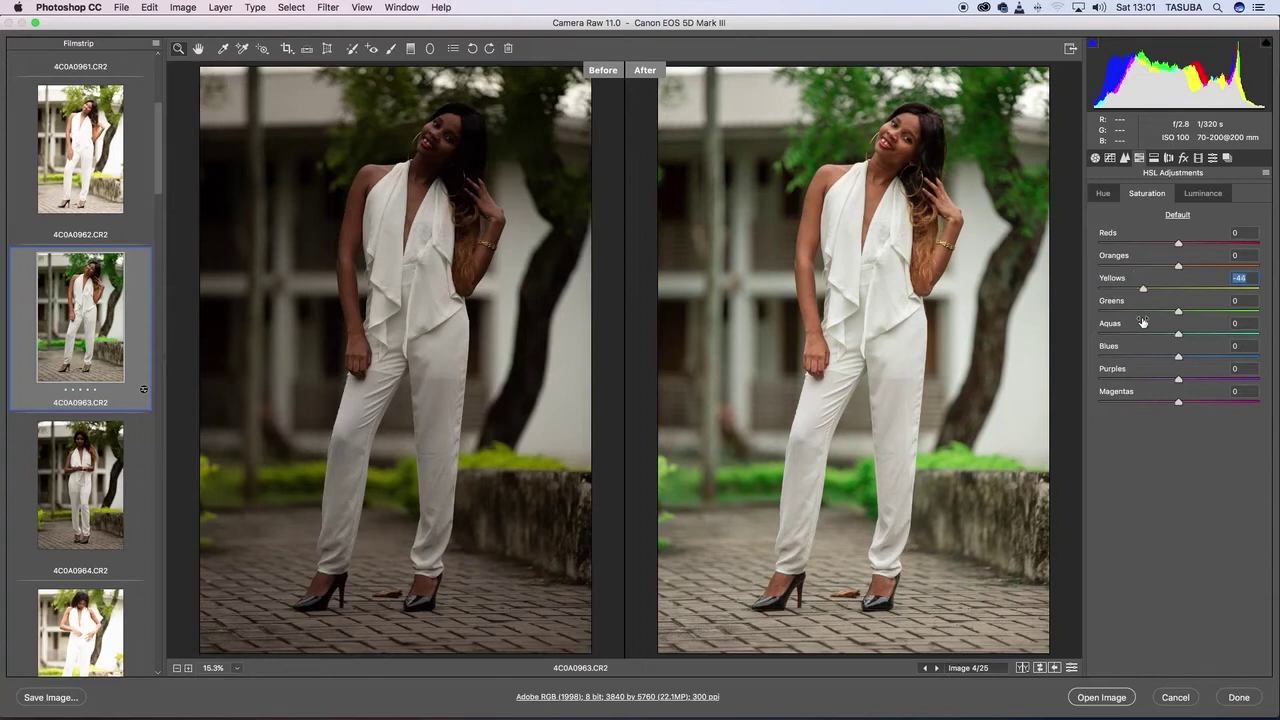
pyautogui.click(1155, 312)
pyautogui.moveTo(1155, 314); pyautogui.dragTo(1152, 314)
# Darken the foliage by setting the HSL luminance of Yellows to -33 and Greens to -45.
pyautogui.click(1200, 194)
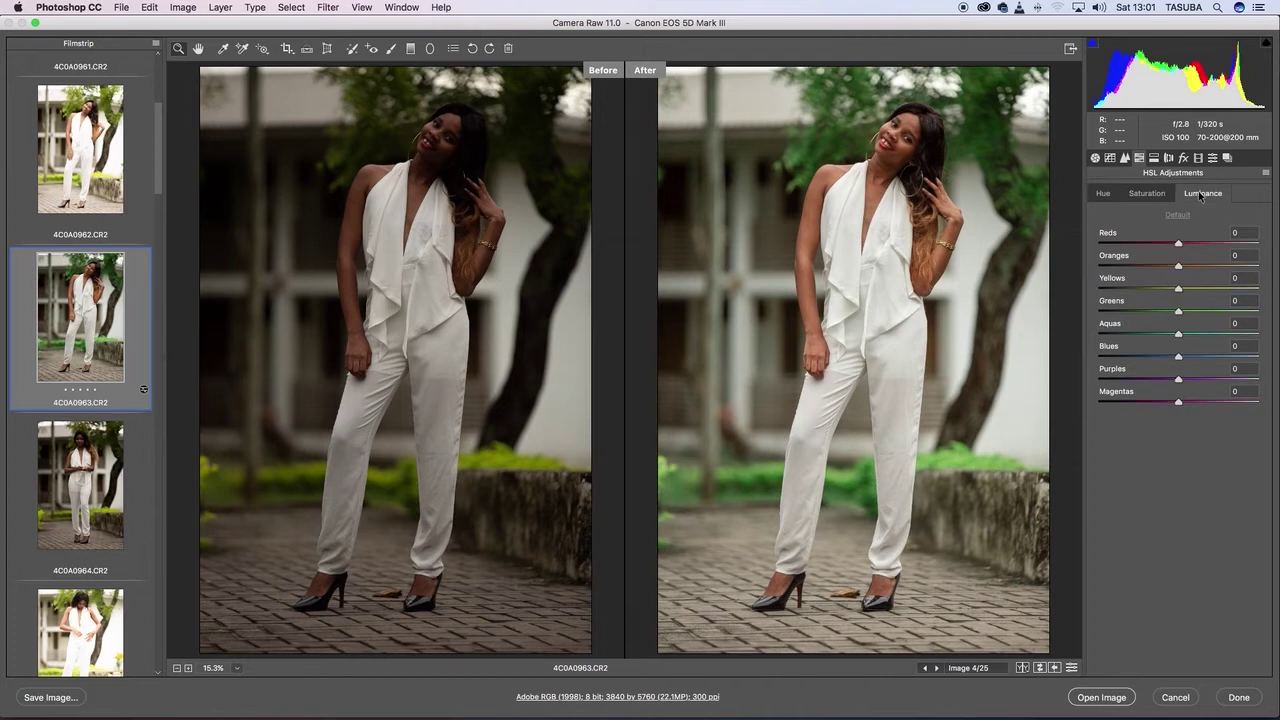
pyautogui.click(1160, 289)
pyautogui.click(1147, 312)
pyautogui.moveTo(1147, 314); pyautogui.dragTo(1144, 314)
pyautogui.click(1151, 289)
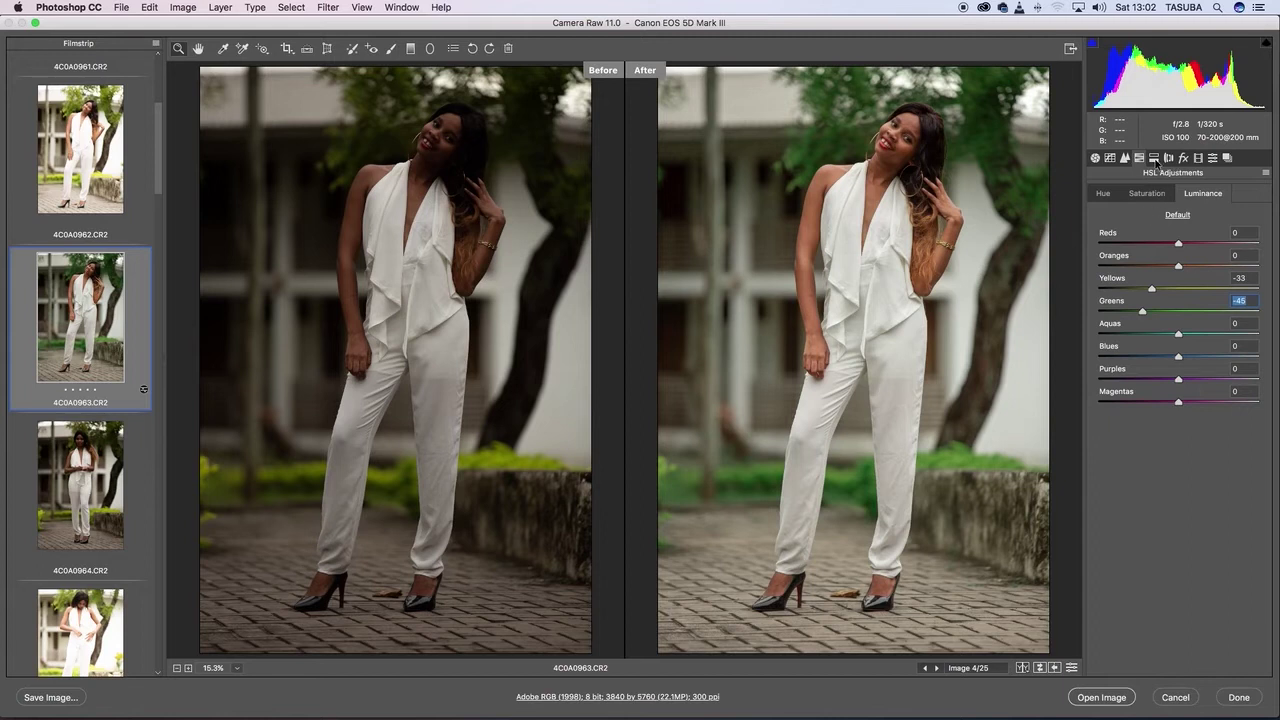
# Split-tone the highlights with hue 69 and saturation 8, and the shadows with hue 239 and saturation 15.
pyautogui.click(1153, 159)
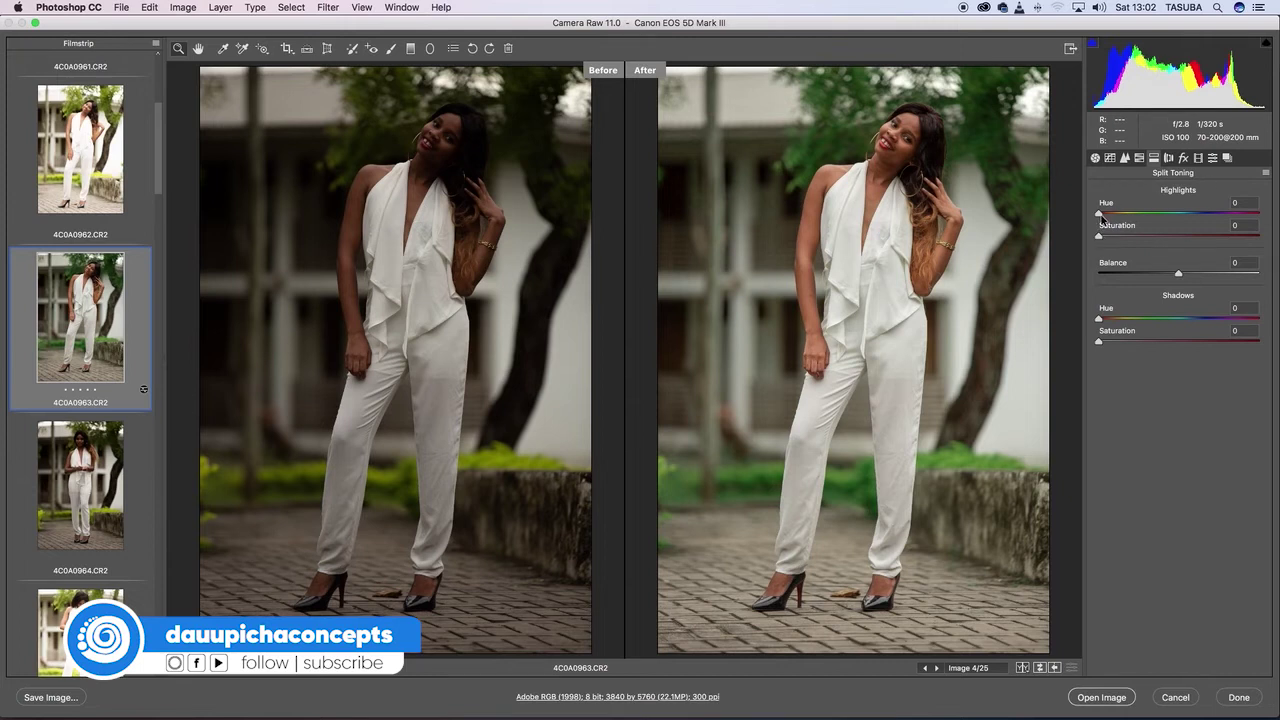
pyautogui.moveTo(1100, 216); pyautogui.dragTo(1130, 217)
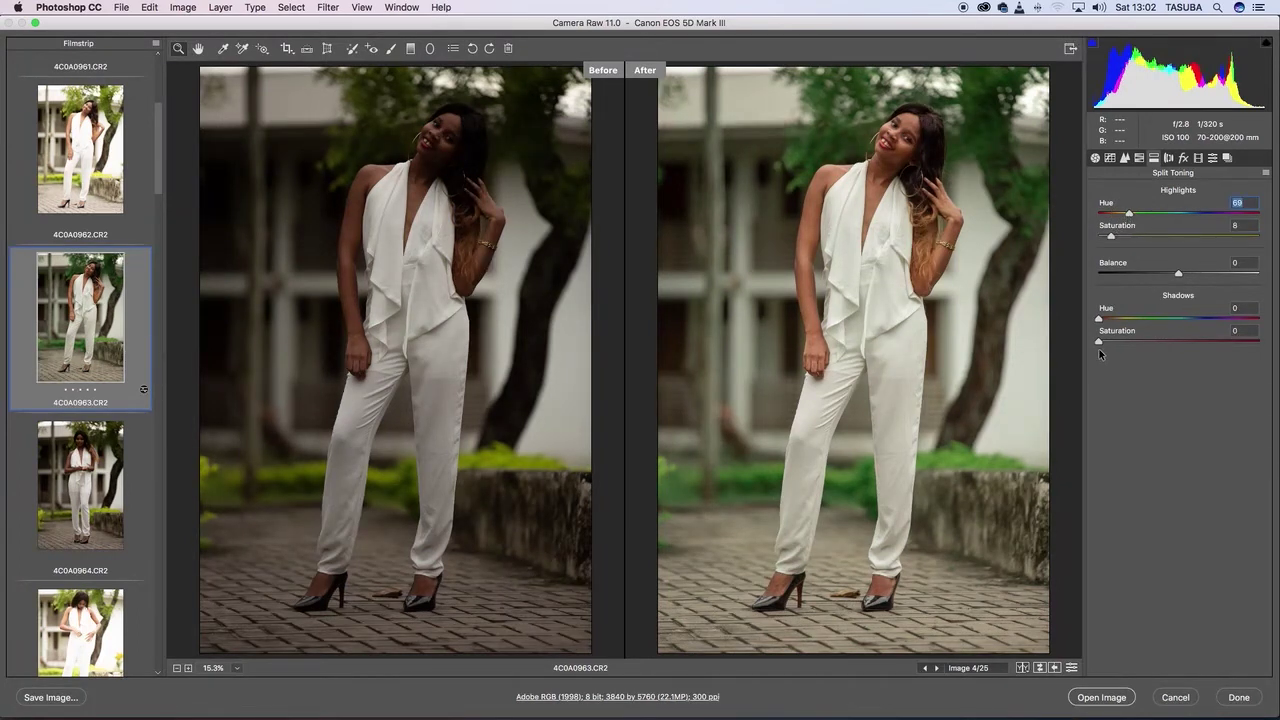
pyautogui.moveTo(1100, 343); pyautogui.dragTo(1111, 319)
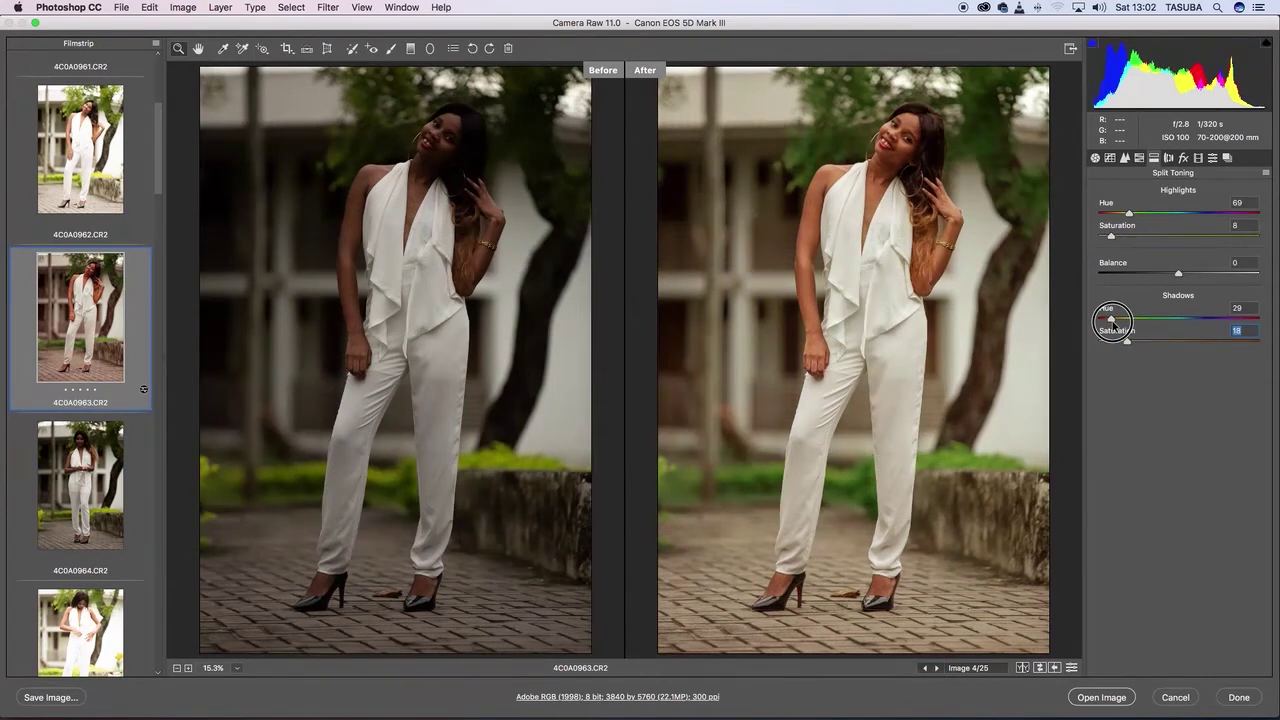
pyautogui.moveTo(1111, 320); pyautogui.dragTo(1209, 331)
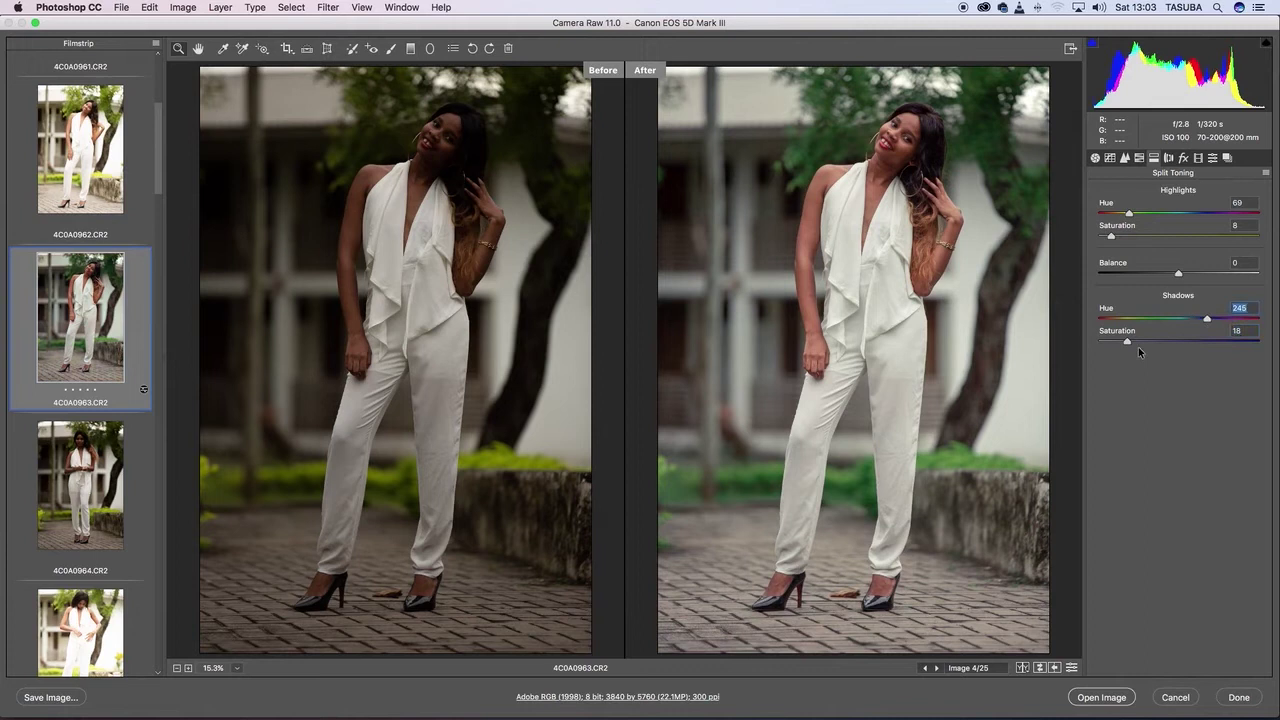
pyautogui.moveTo(1127, 343)
pyautogui.mouseDown()
pyautogui.moveTo(1138, 343)
pyautogui.moveTo(1123, 343)
pyautogui.mouseUp()
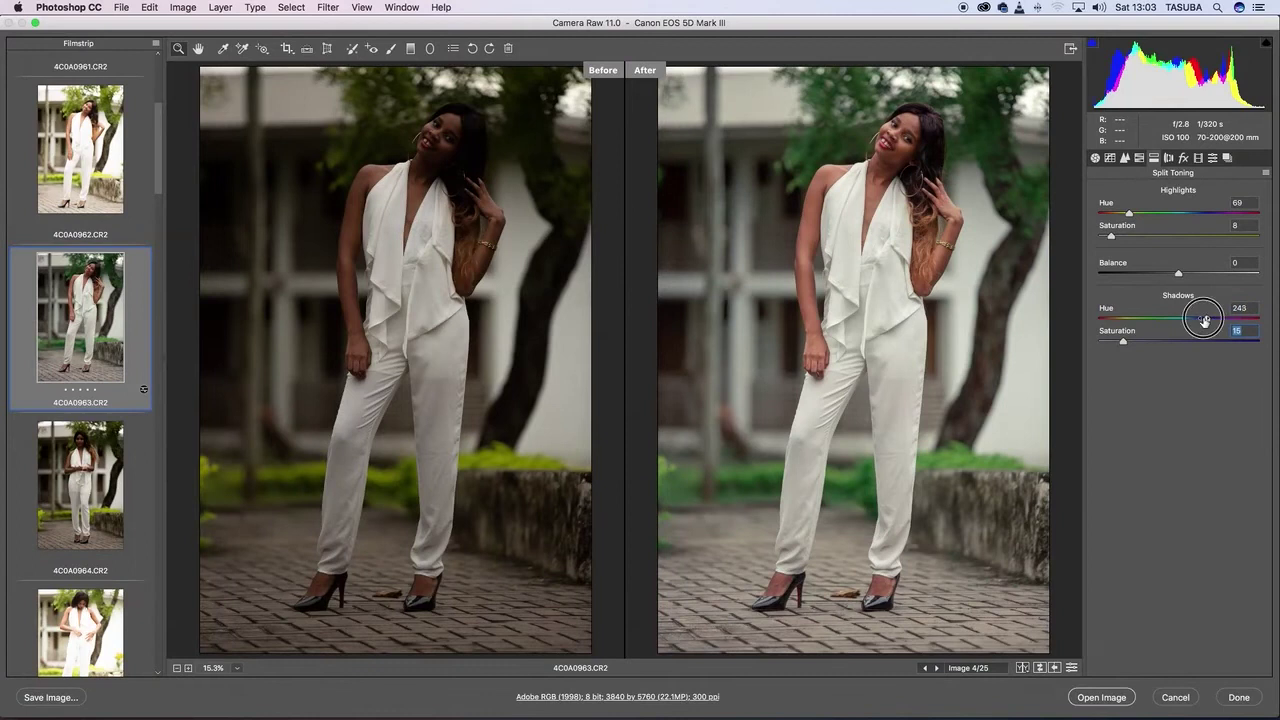
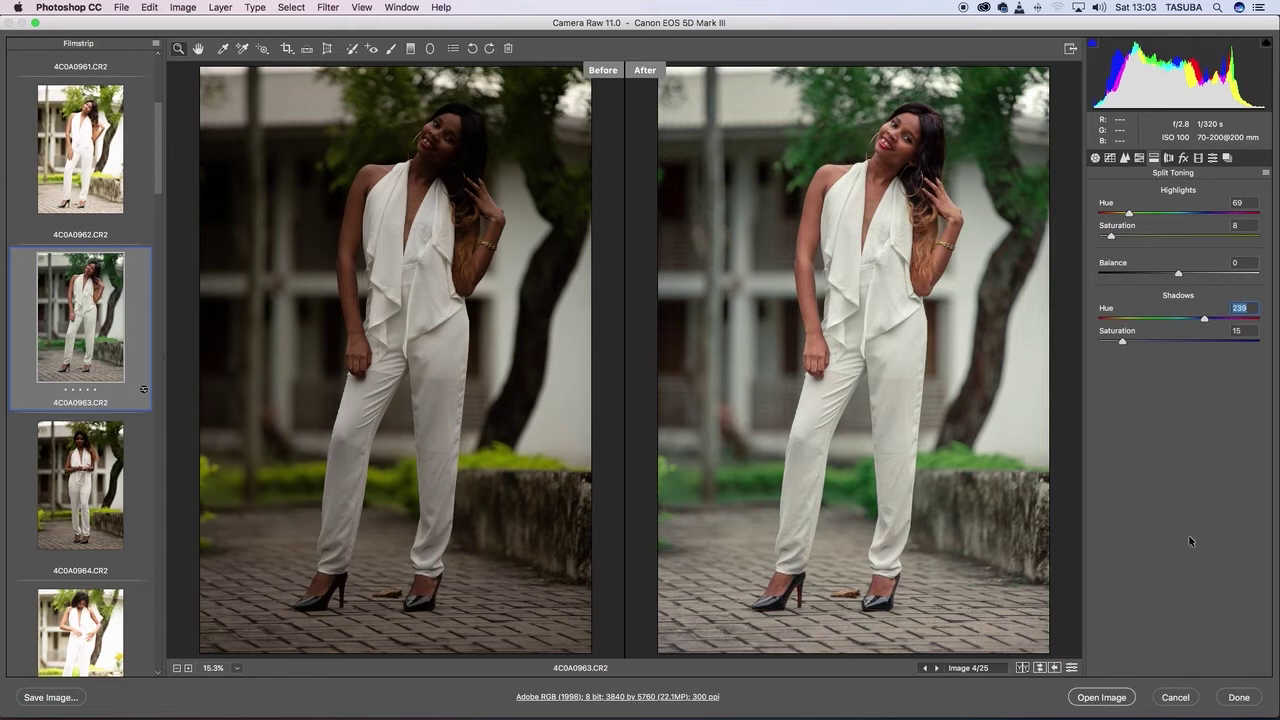
pyautogui.click(1169, 159)
pyautogui.click(1184, 159)
pyautogui.click(1198, 159)
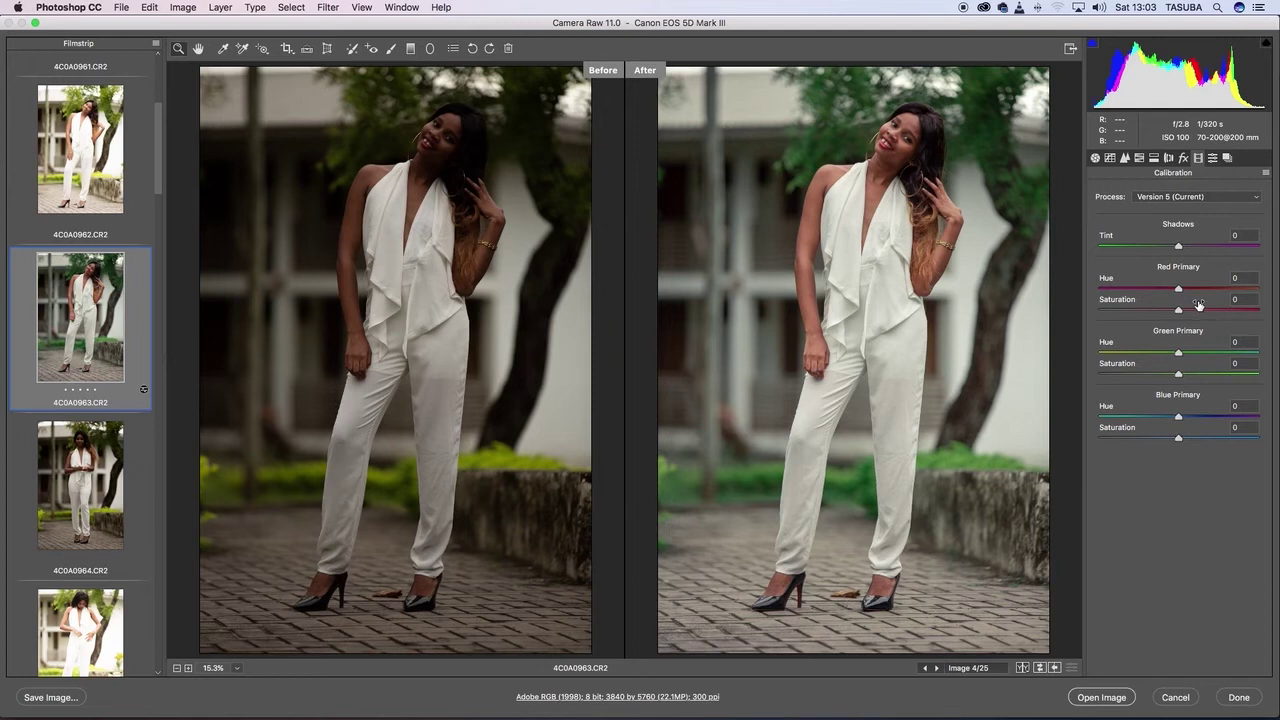
pyautogui.click(1214, 159)
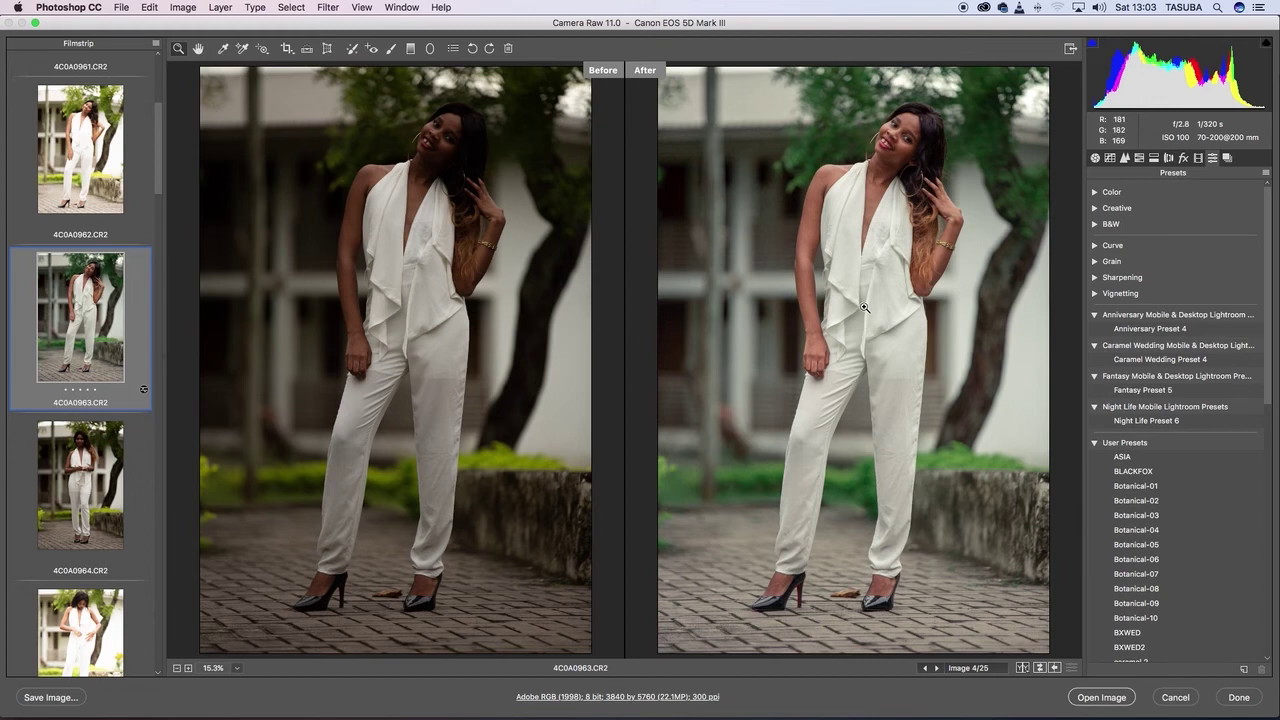
pyautogui.click(1095, 159)
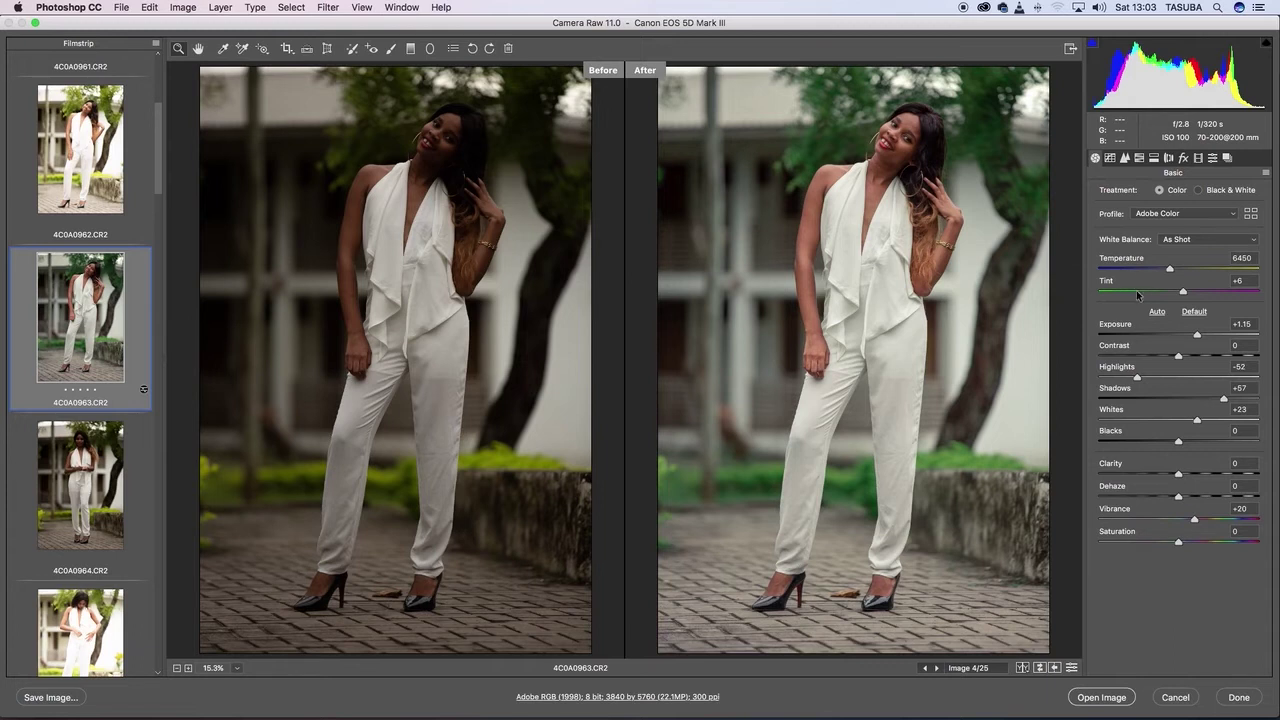
# Save all current Camera Raw settings as a preset named NEUTRAL CLOUDY in the Settings folder.
pyautogui.click(1213, 160)
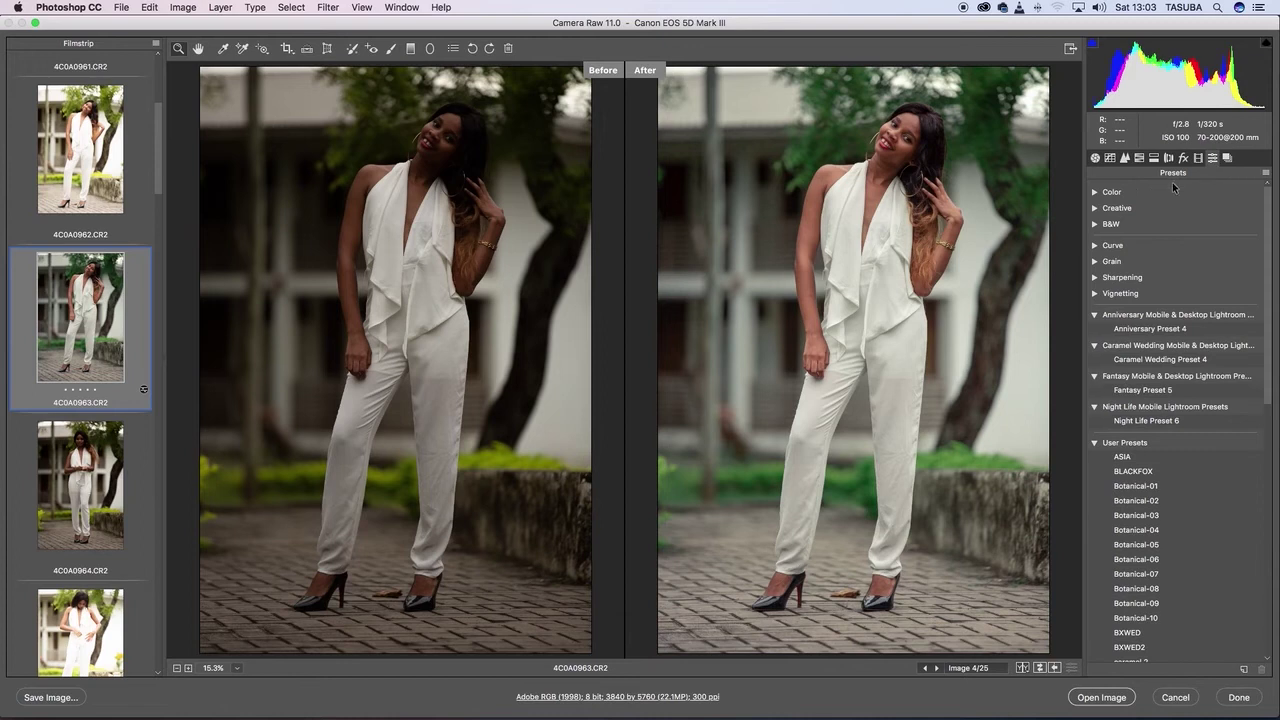
pyautogui.click(1265, 174)
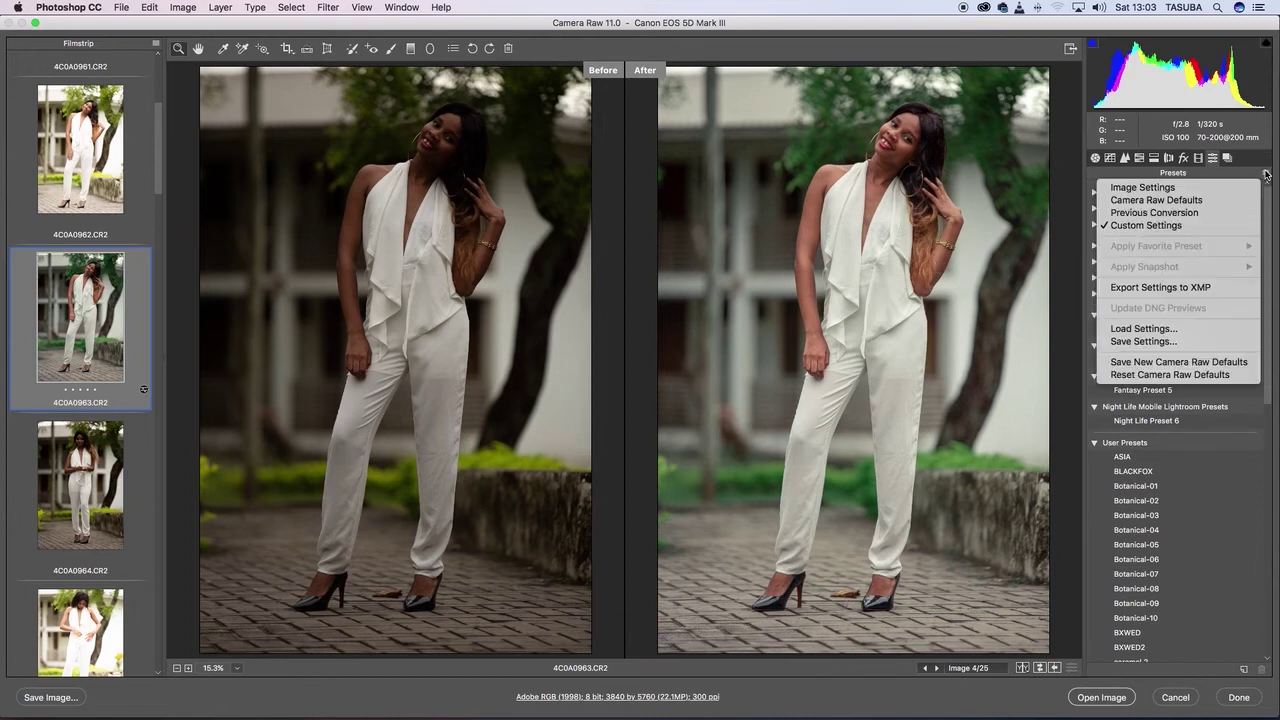
pyautogui.click(1155, 342)
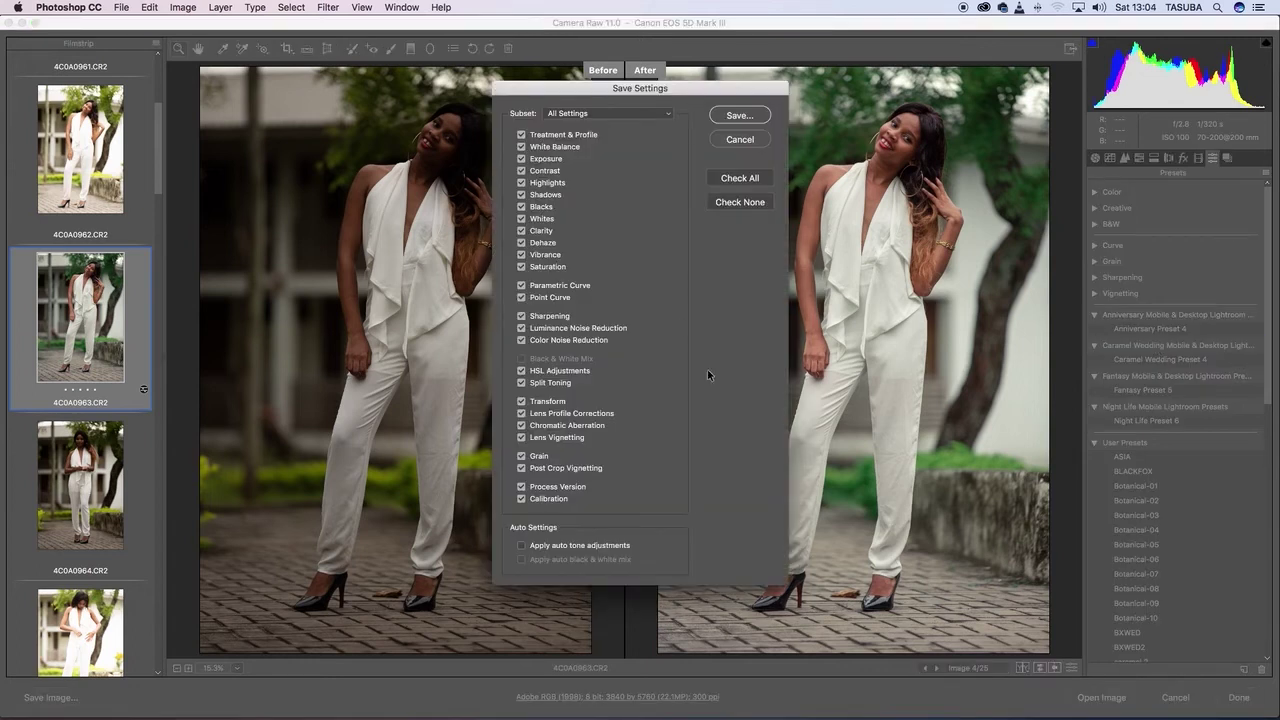
pyautogui.click(740, 117)
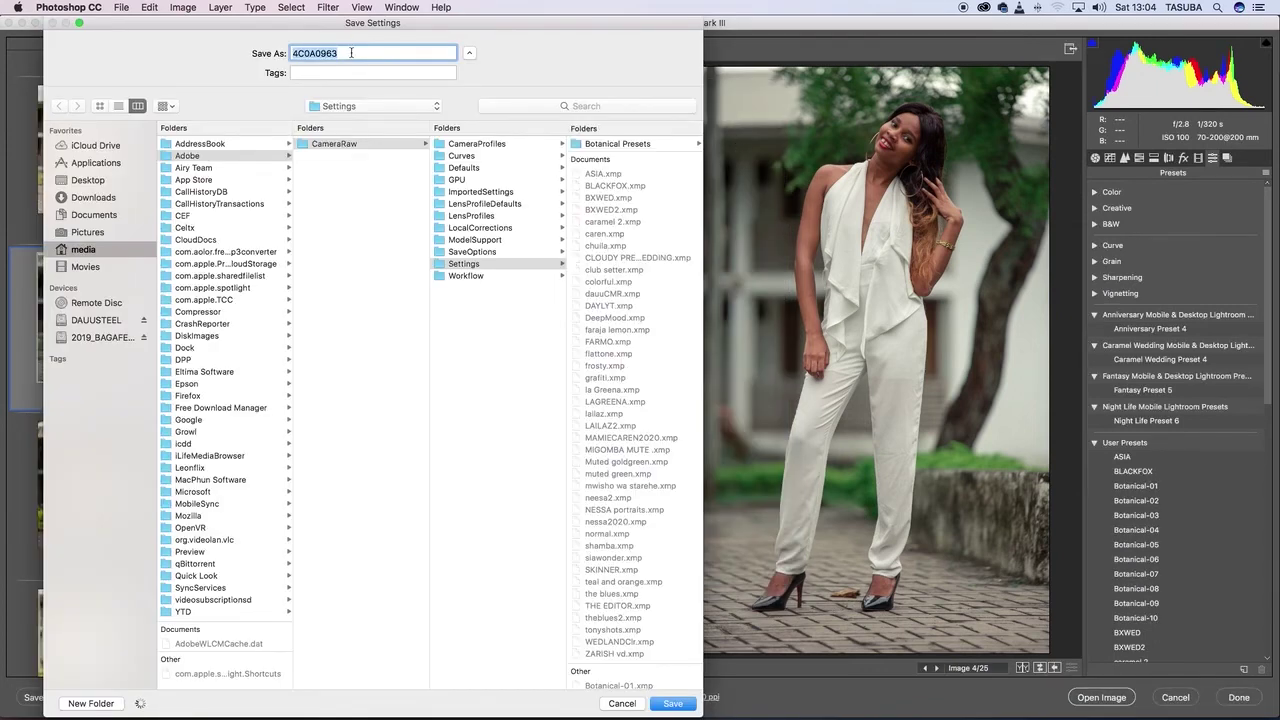
pyautogui.write('N')
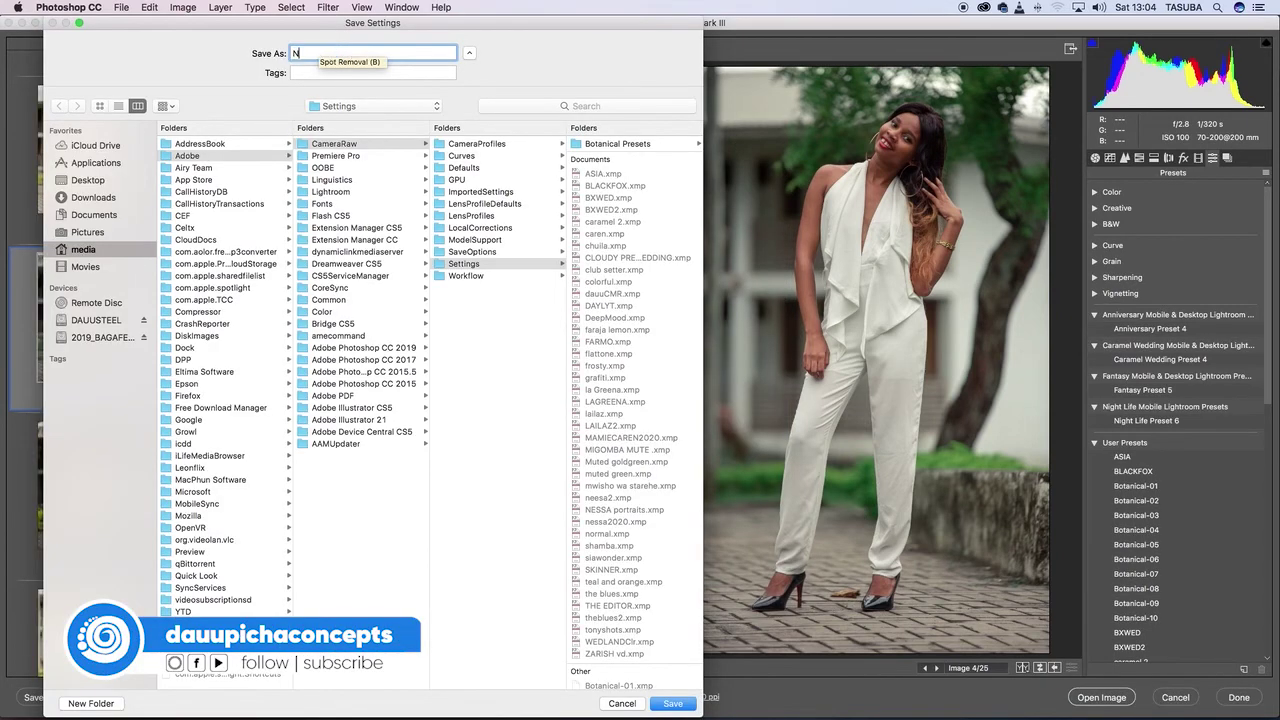
pyautogui.write('EUTRAL ')
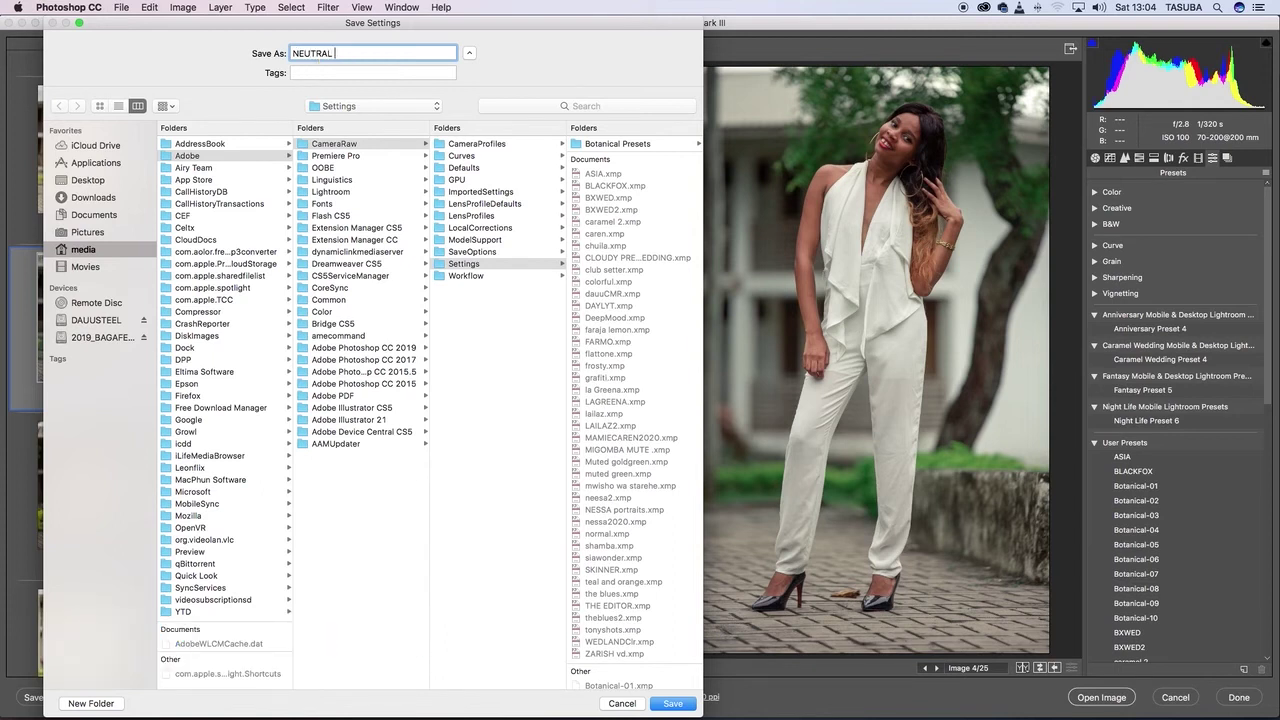
pyautogui.write('CLOUDY')
pyautogui.click(676, 704)
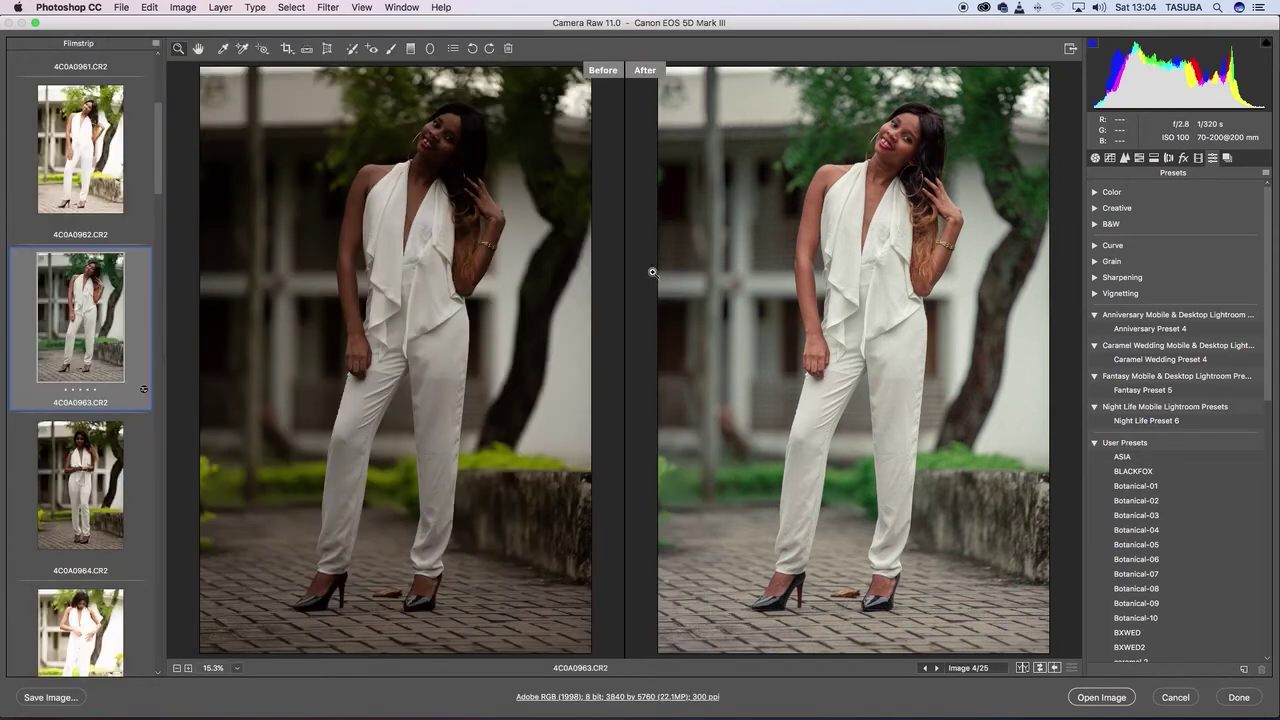
# Find the NEUTRAL CLOUDY user preset and apply it to photo 4C0A0964.CR2.
pyautogui.moveTo(1267, 216); pyautogui.dragTo(1260, 495)
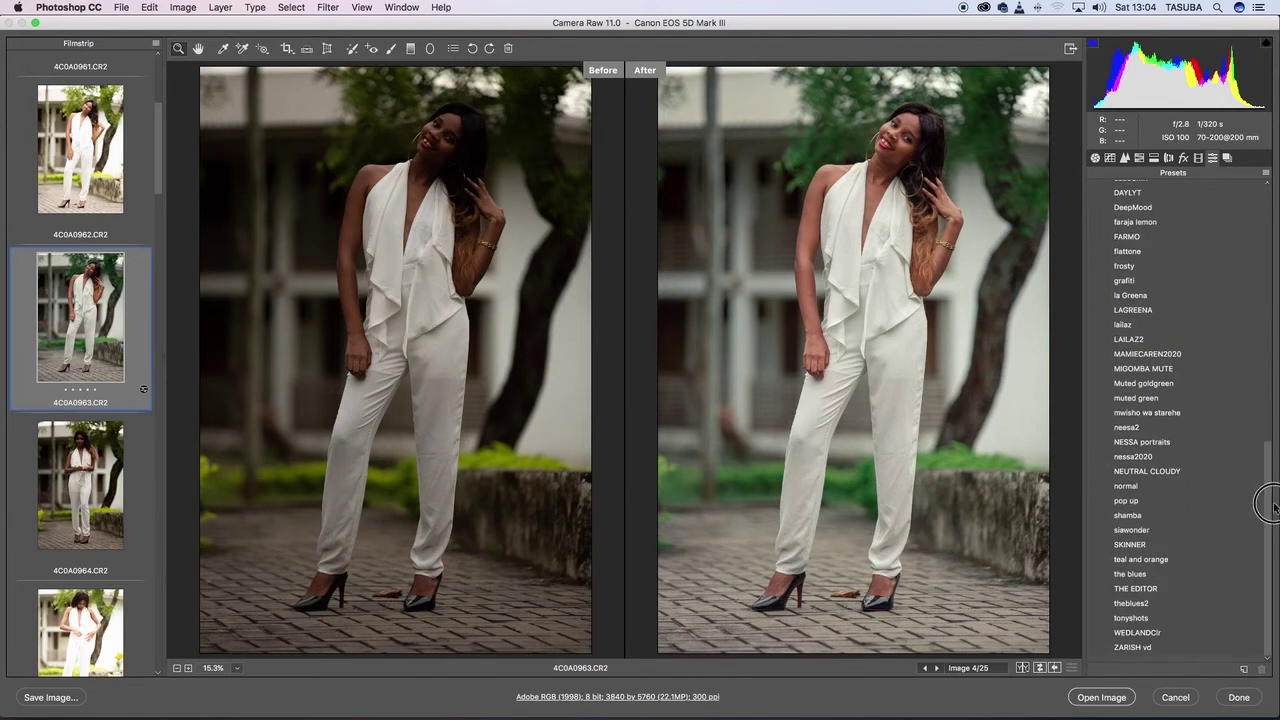
pyautogui.click(1162, 476)
pyautogui.click(82, 472)
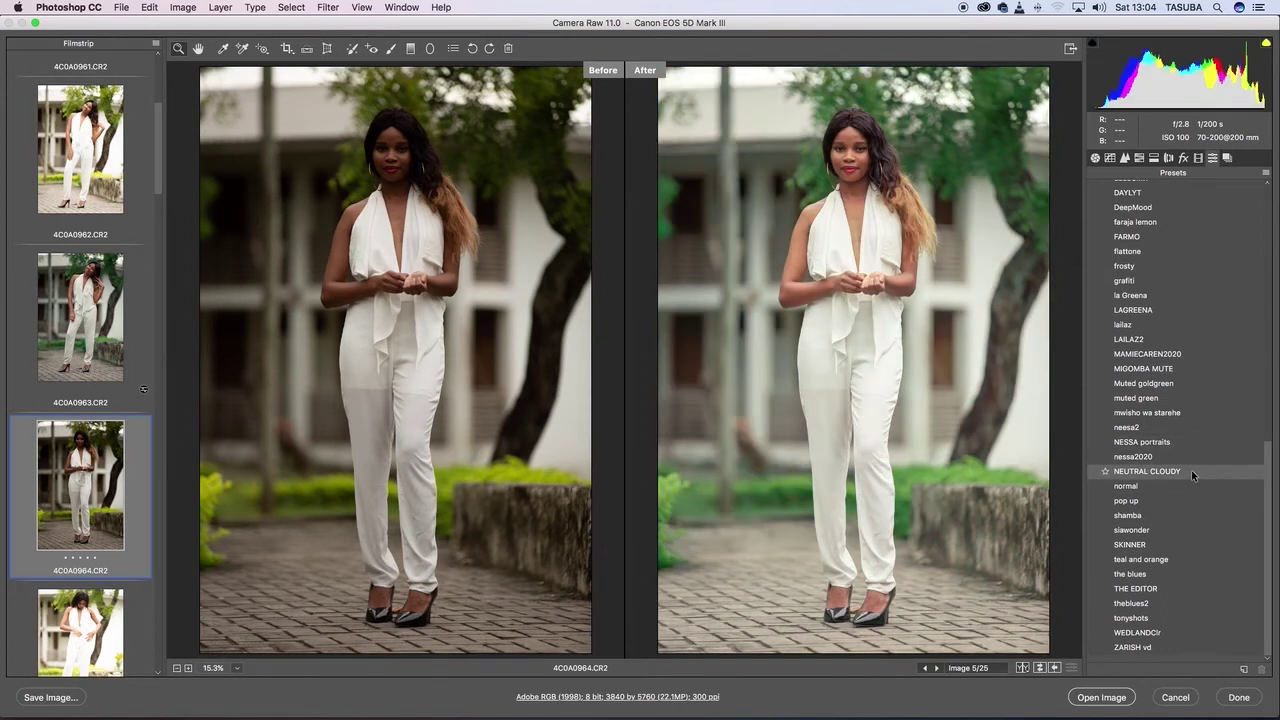
pyautogui.click(1191, 472)
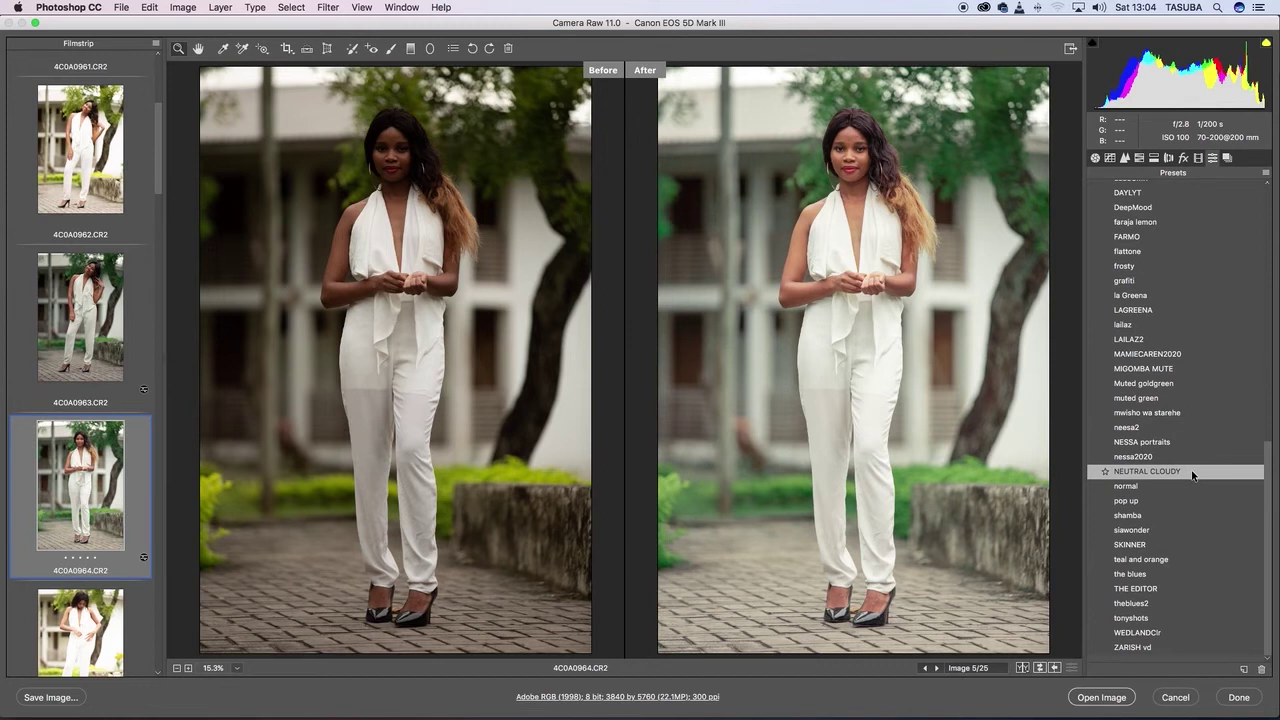